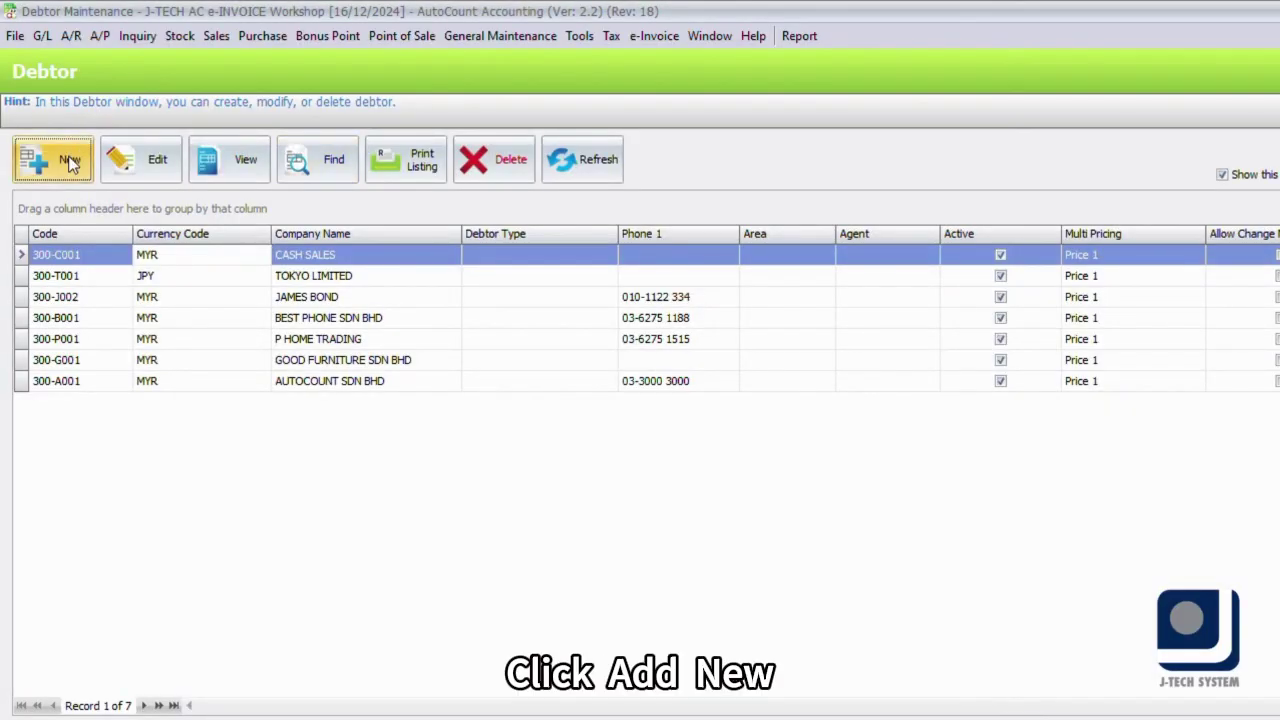
- Start a new debtor named 'Company Name' and open its Tax Entity/TIN lookup list
left_click(52, 160)
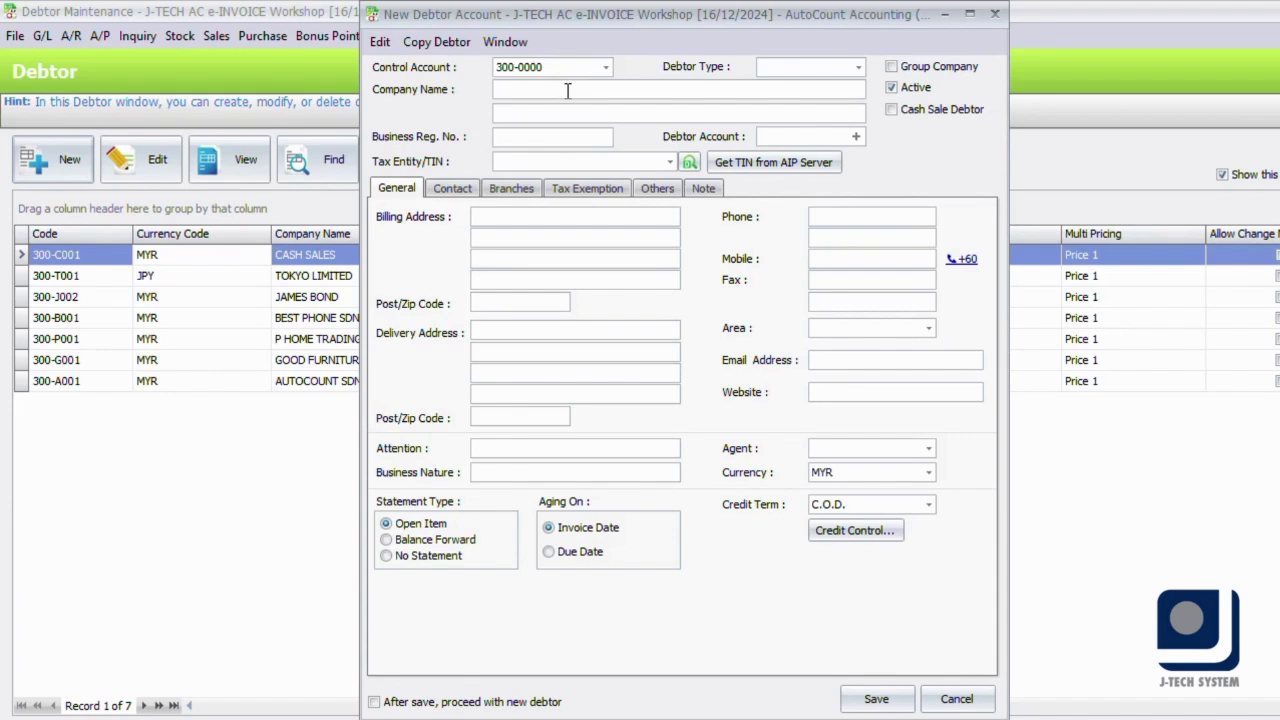
type("Company Name")
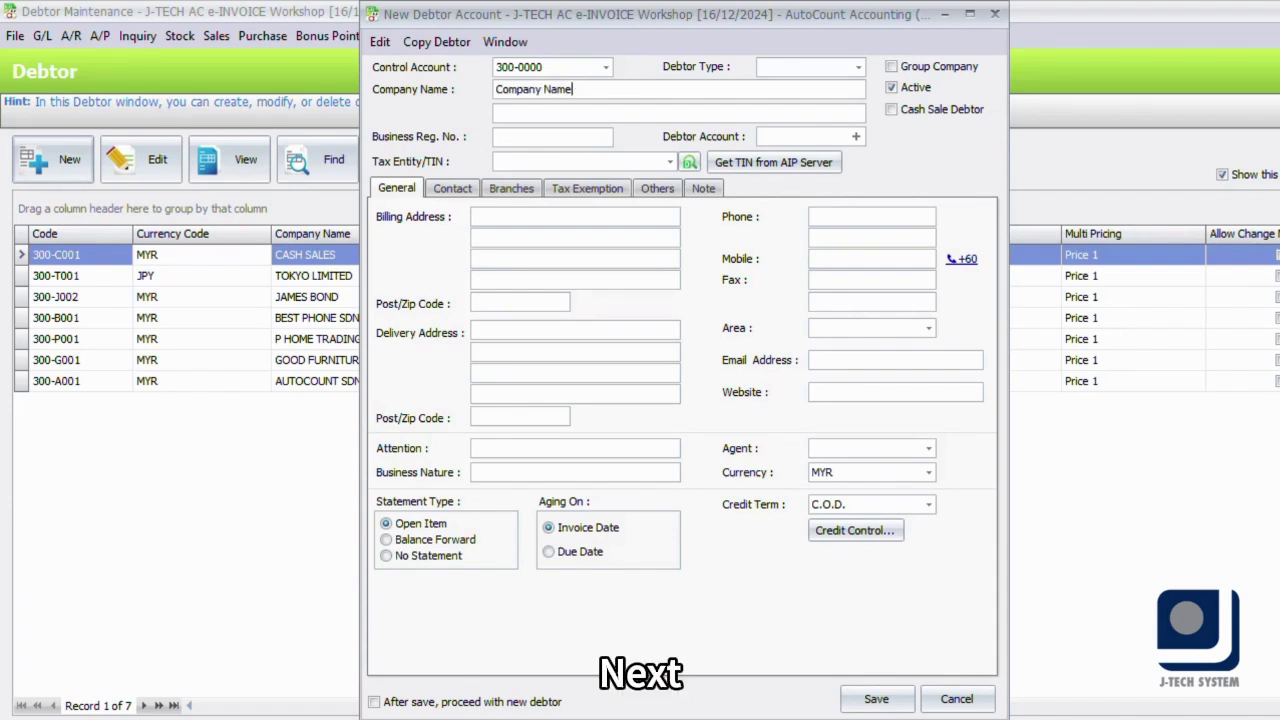
left_click(669, 161)
- Add a new tax entity with its TIN, registered name 'Company name', a phone number and post code 52000
left_click(759, 550)
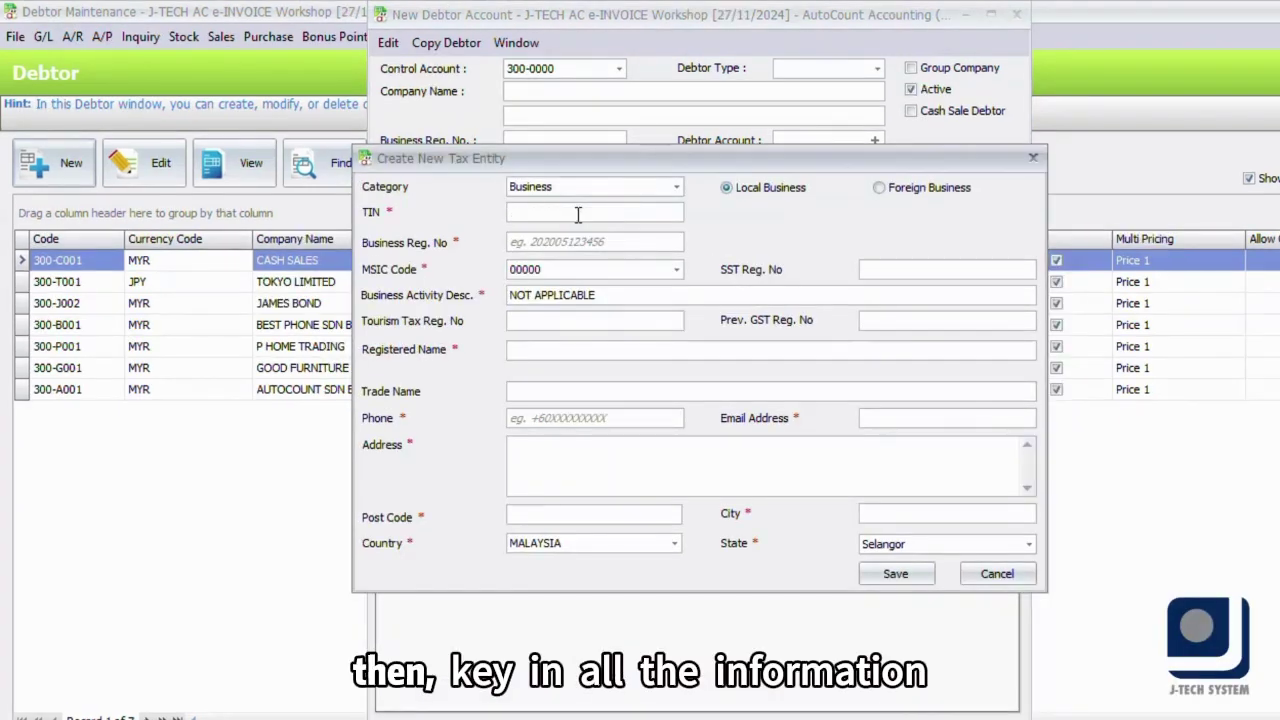
type("C2345678901")
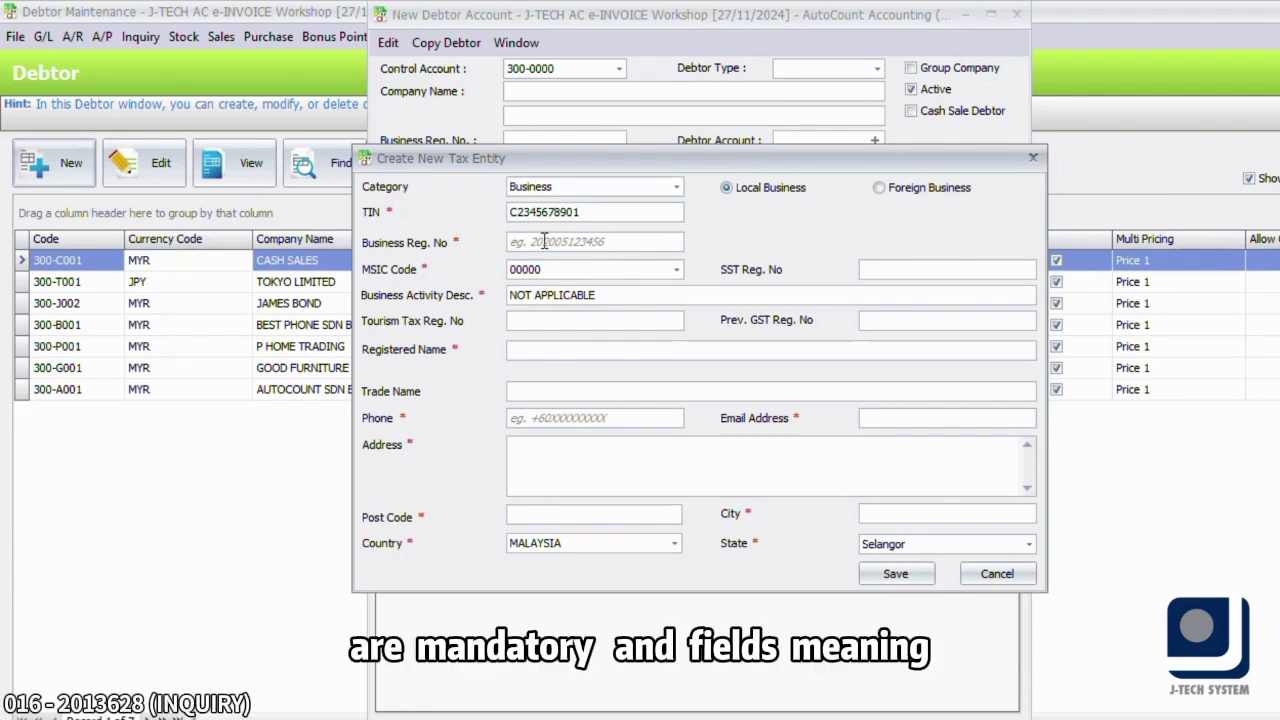
left_click(532, 348)
type("Company name")
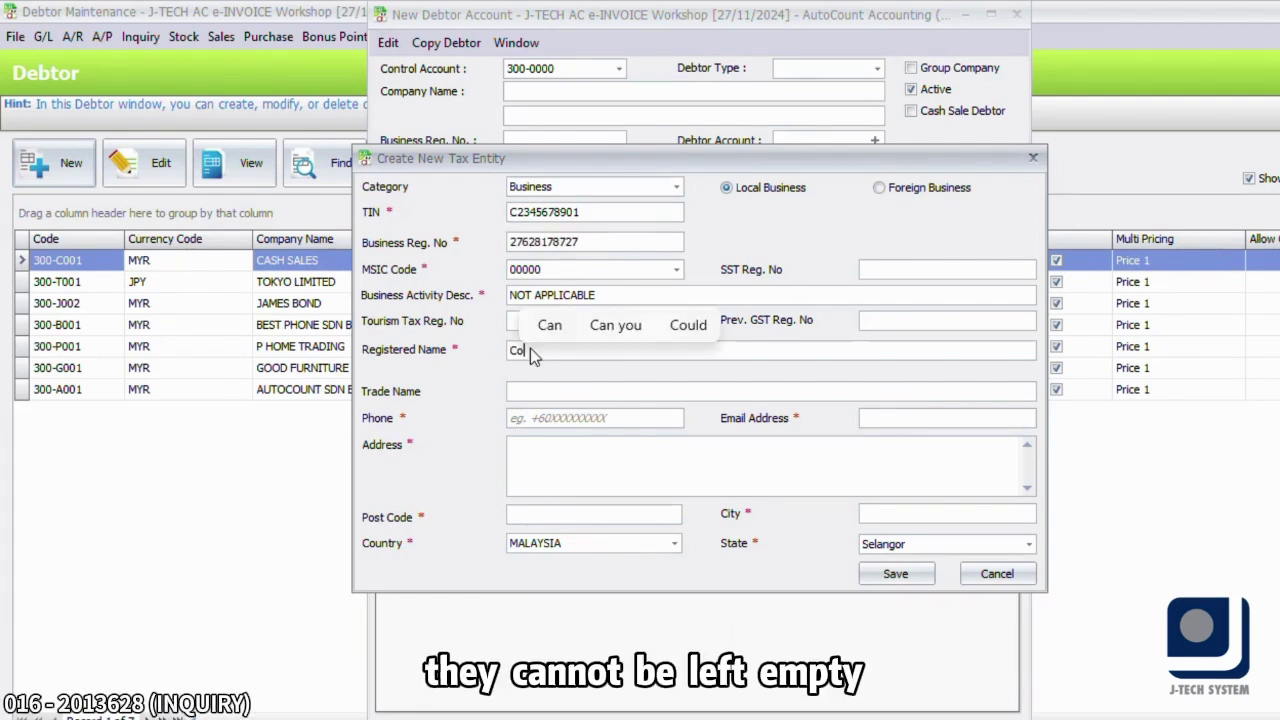
left_click(520, 418)
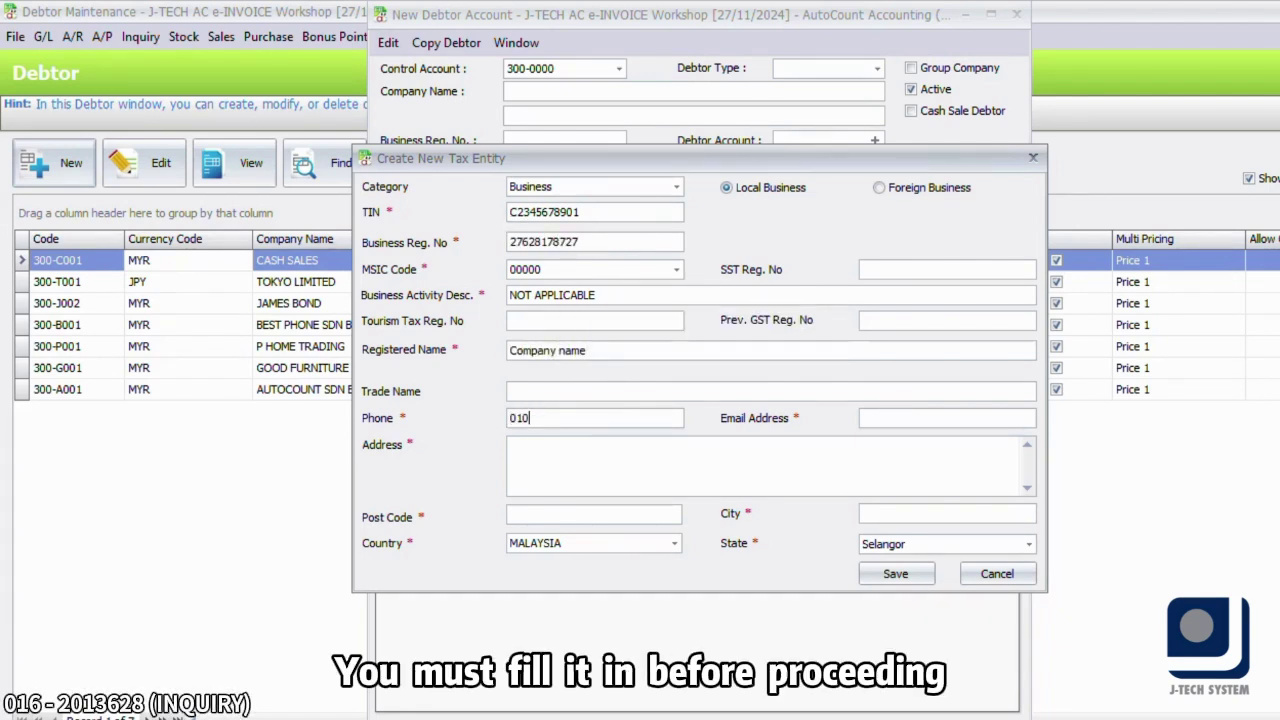
left_click(650, 515)
type("52000")
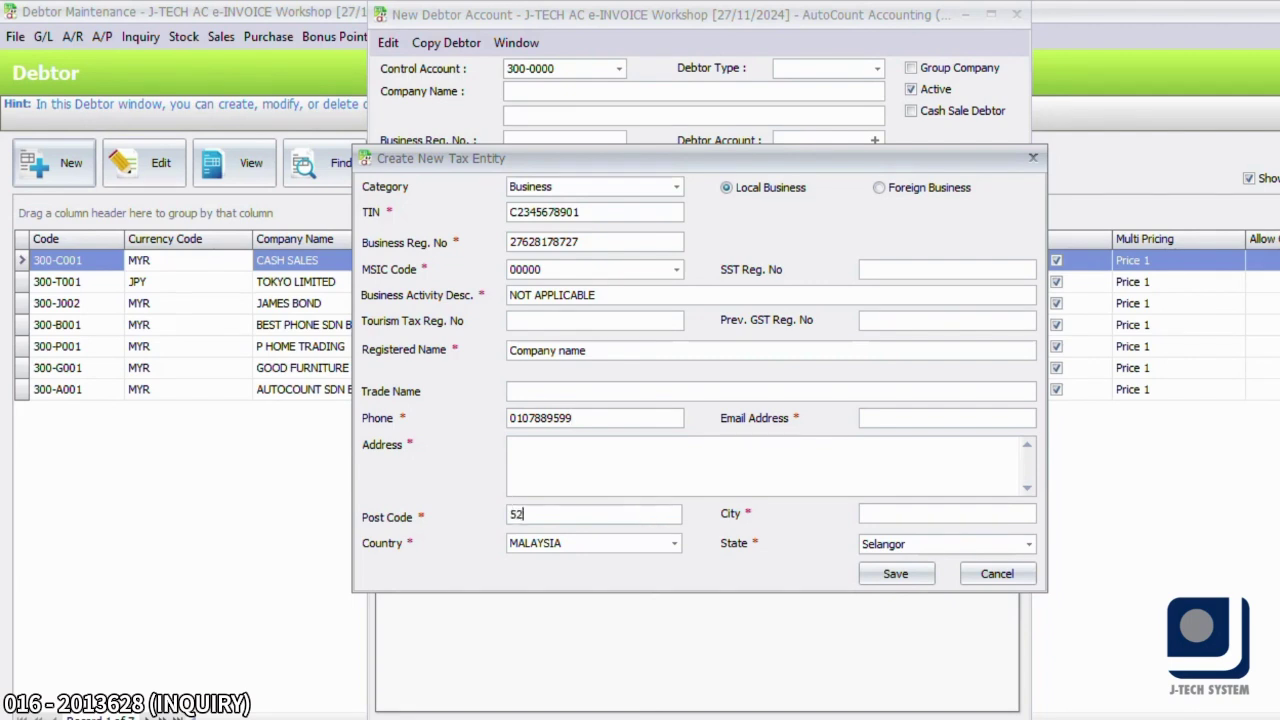
- Fill in the address, e-mail and city KL, then save despite the failed LHDN validation
left_click(726, 450)
type("ajhdakjshdjshdss")
left_click(916, 418)
type("qgwqhe@")
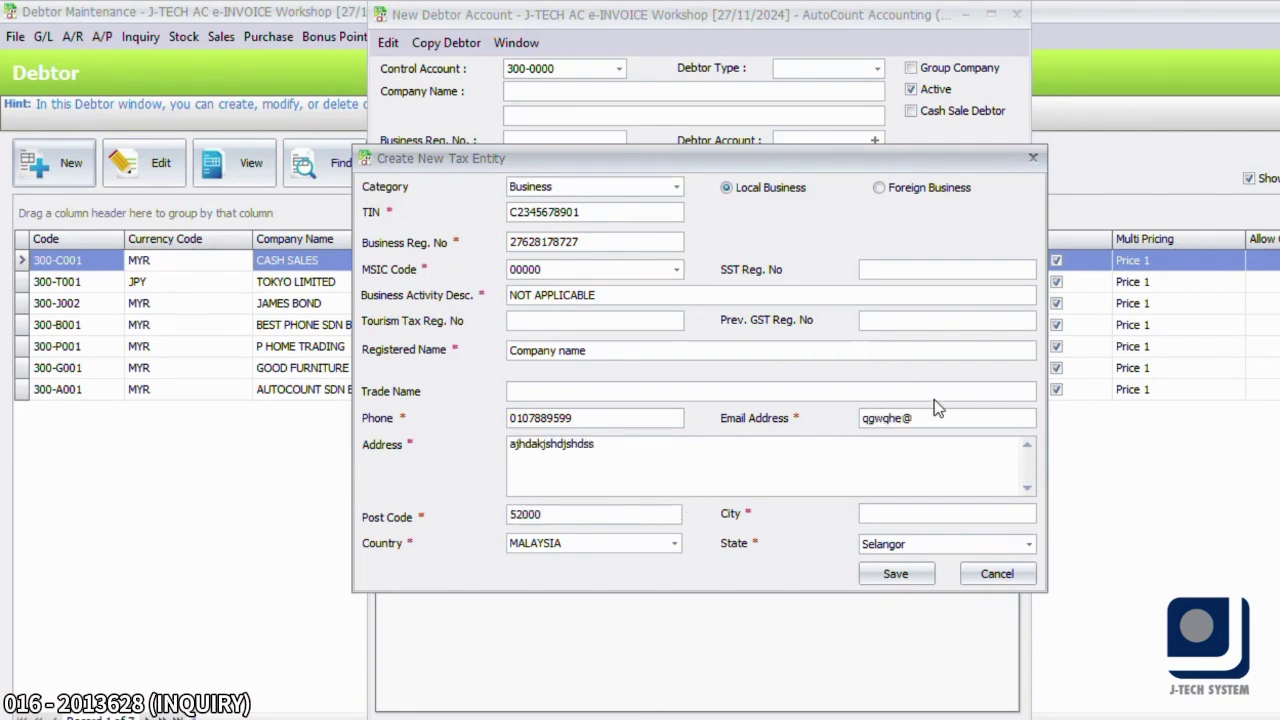
type("bkjsbk")
left_click(885, 515)
type("KL")
left_click(910, 574)
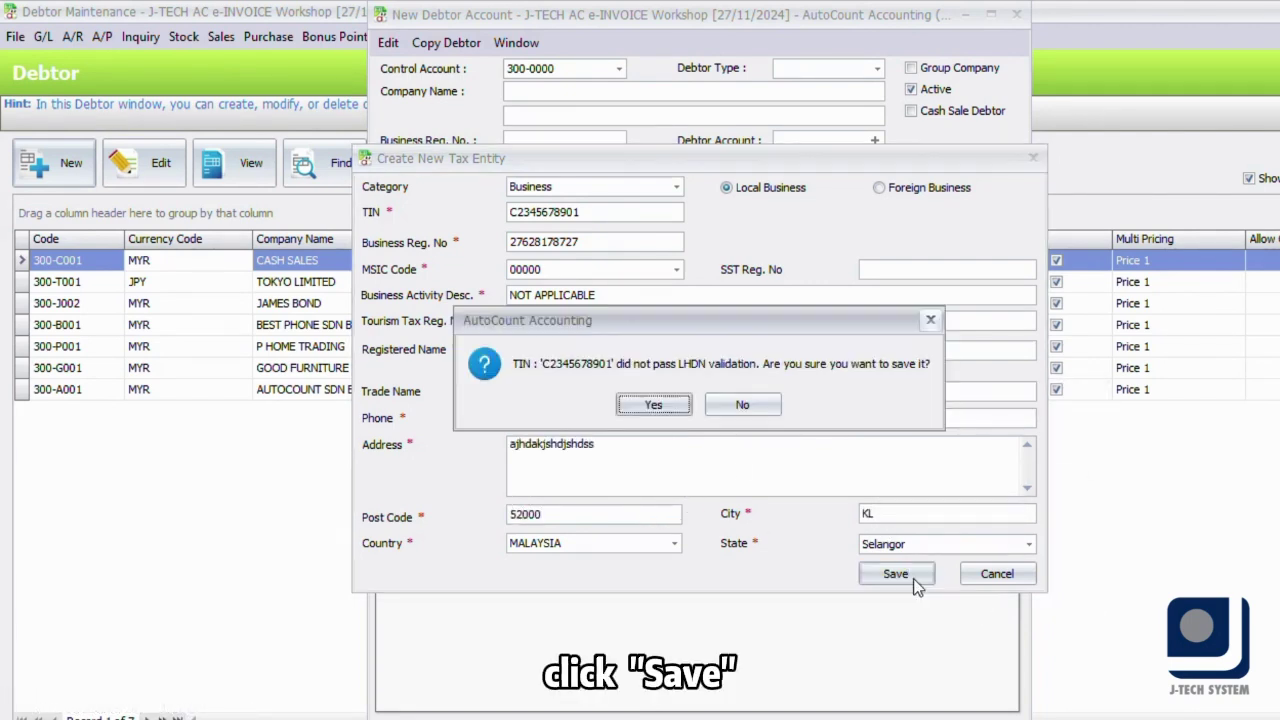
left_click(655, 404)
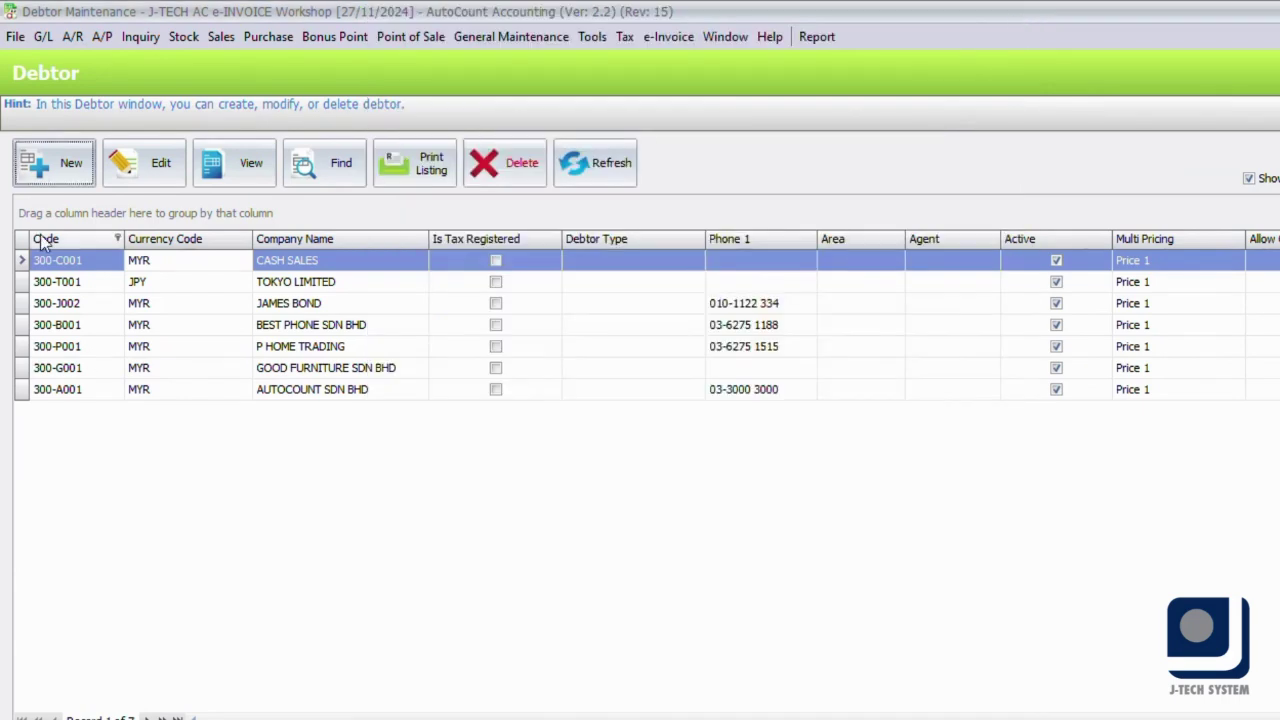
- Open Tax Entity Maintenance from the Tax menu
left_click(625, 37)
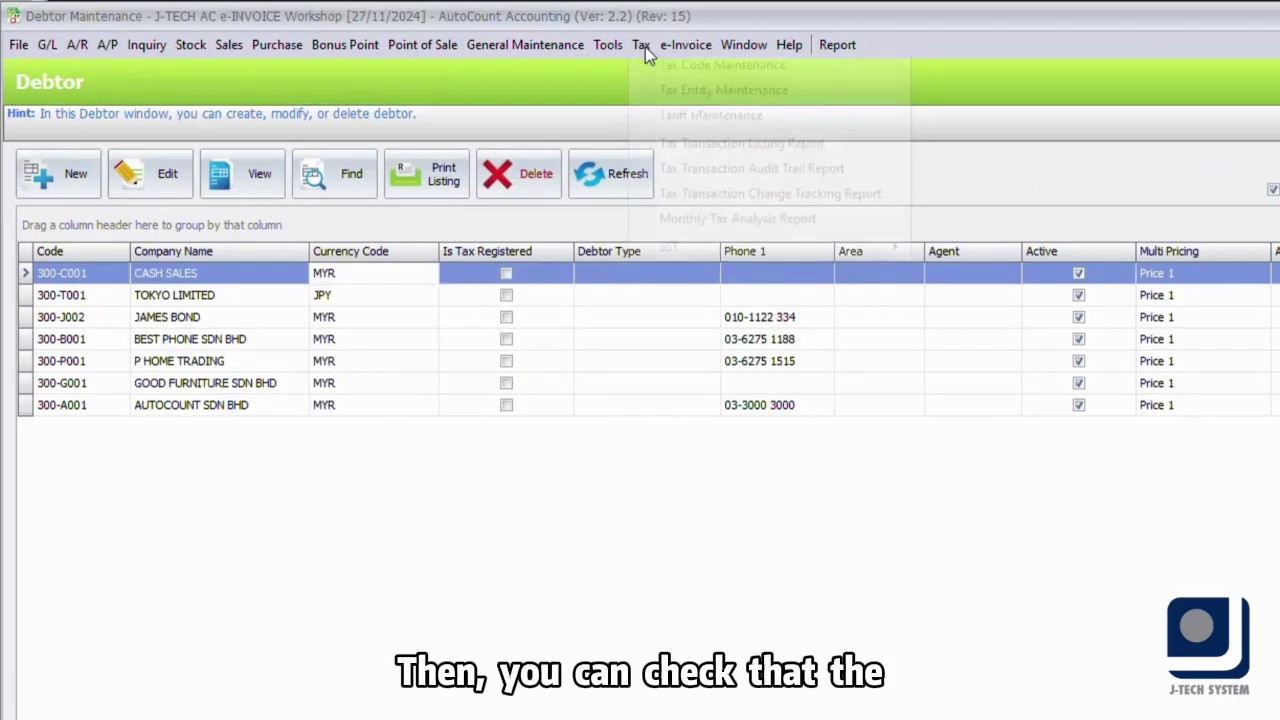
left_click(690, 95)
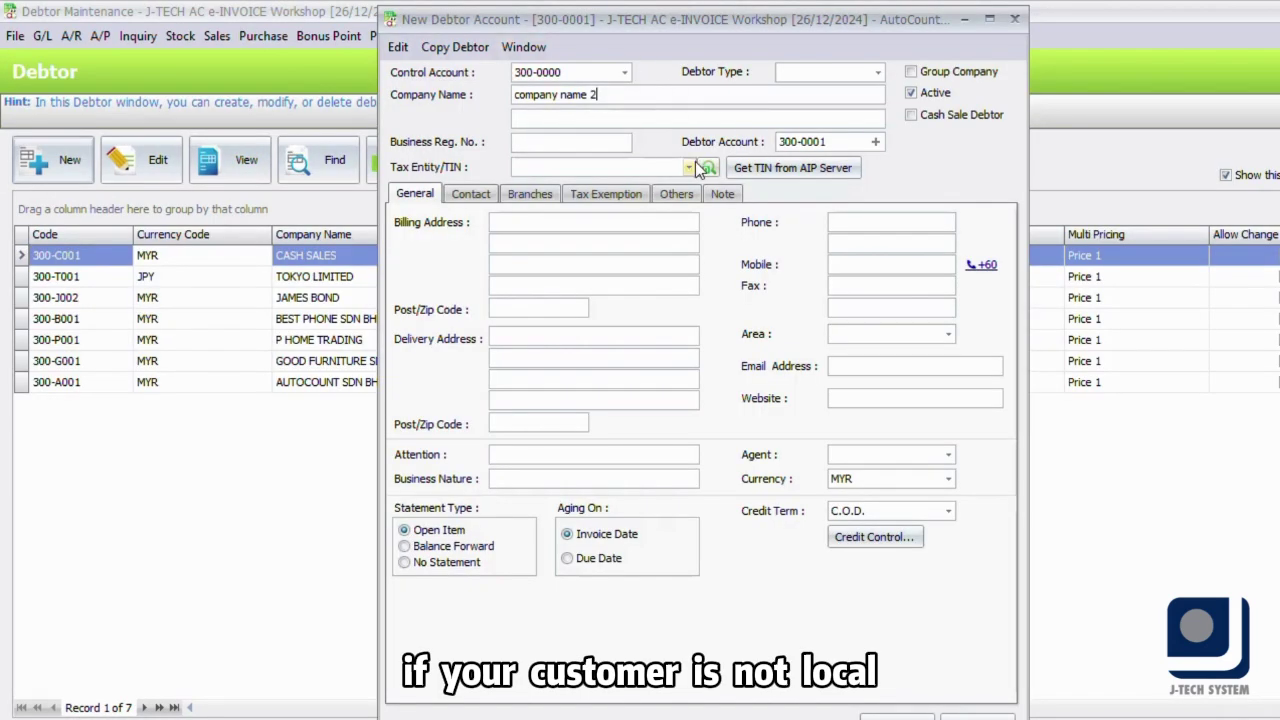
- Create a new Foreign Business tax entity for the debtor and enter its phone number
left_click(697, 166)
left_click(777, 557)
left_click(862, 184)
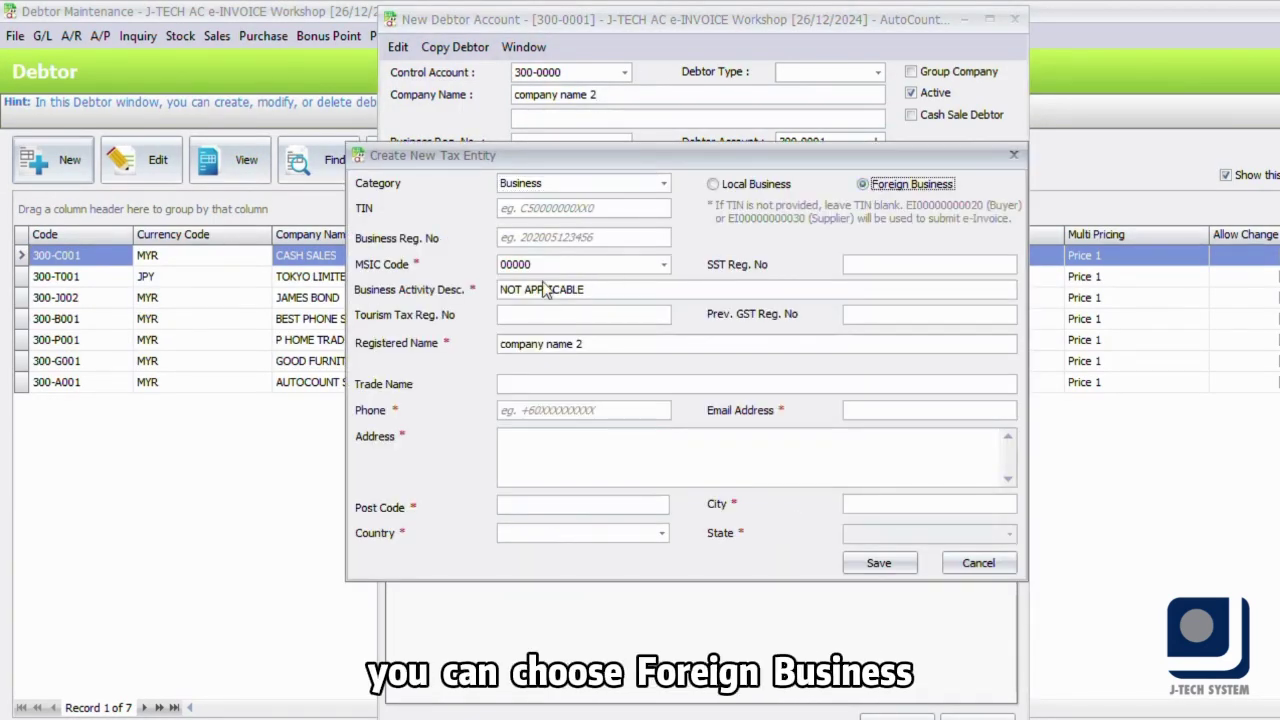
left_click(540, 412)
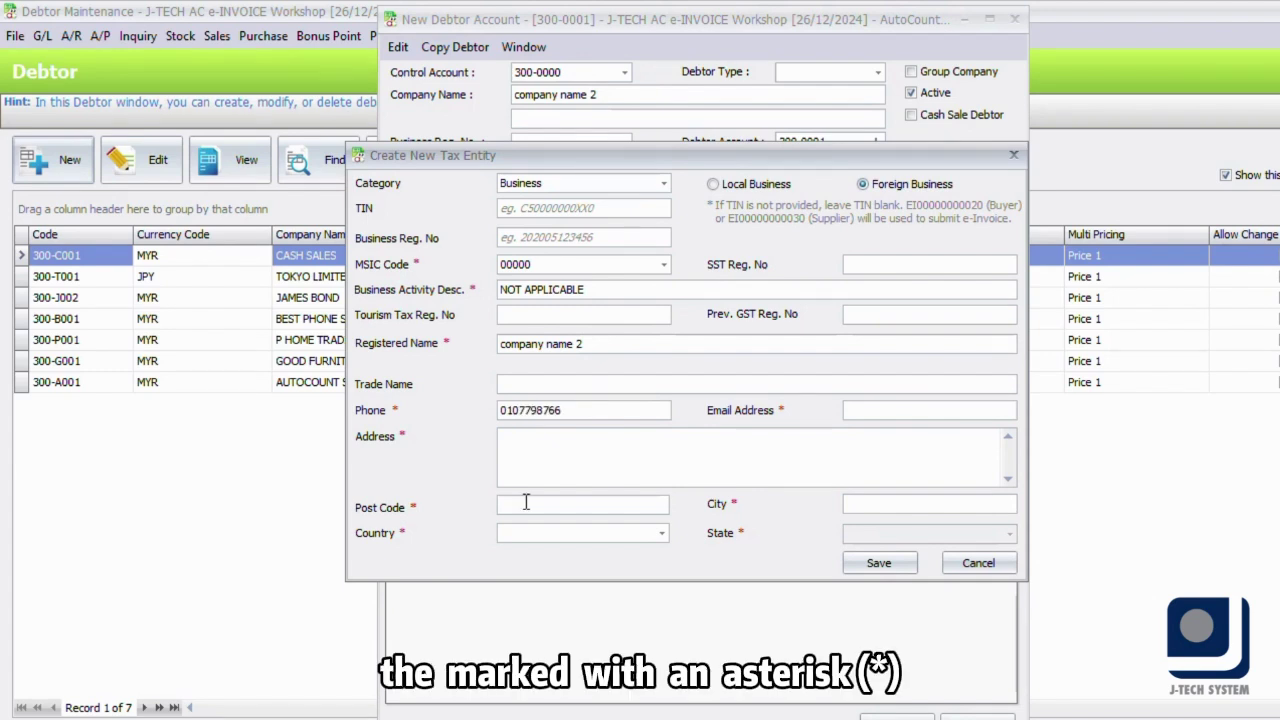
- Enter the entity's address and e-mail, set the country to ALBANIA and pick a state
left_click(524, 457)
type("hfjsmhdfsd")
left_click(929, 409)
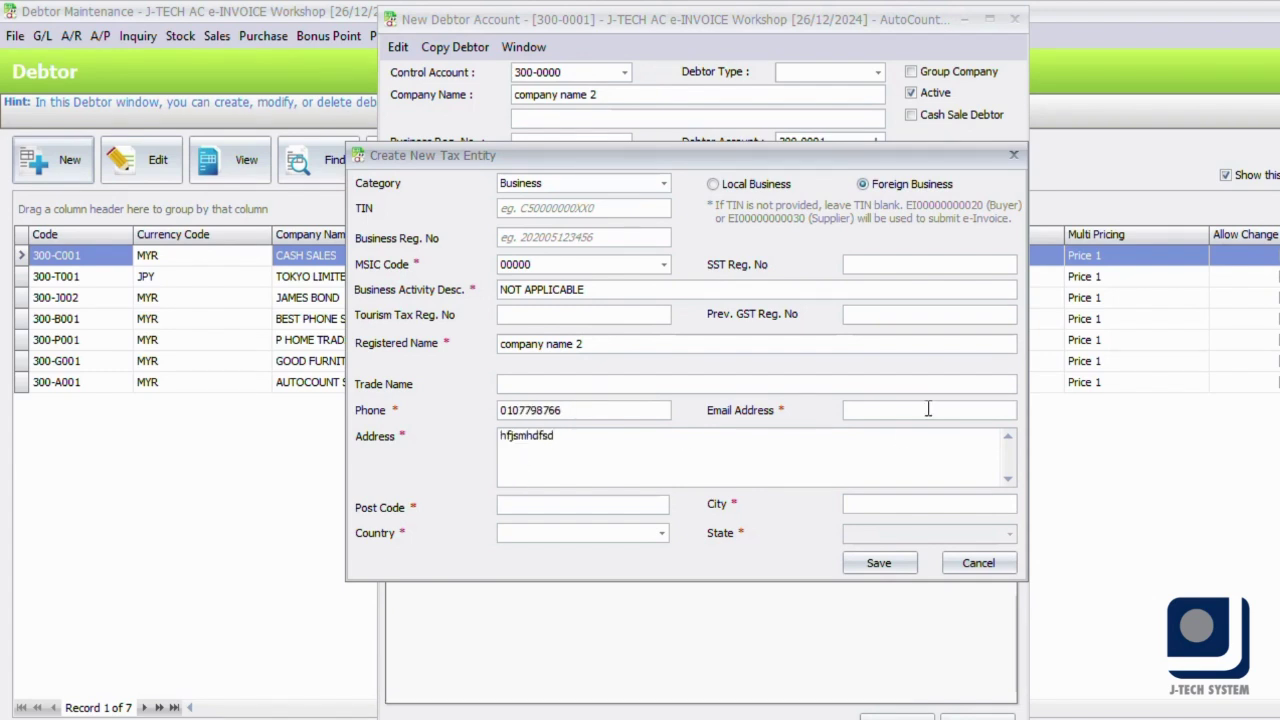
type("dfahgshjggf@sdgajh")
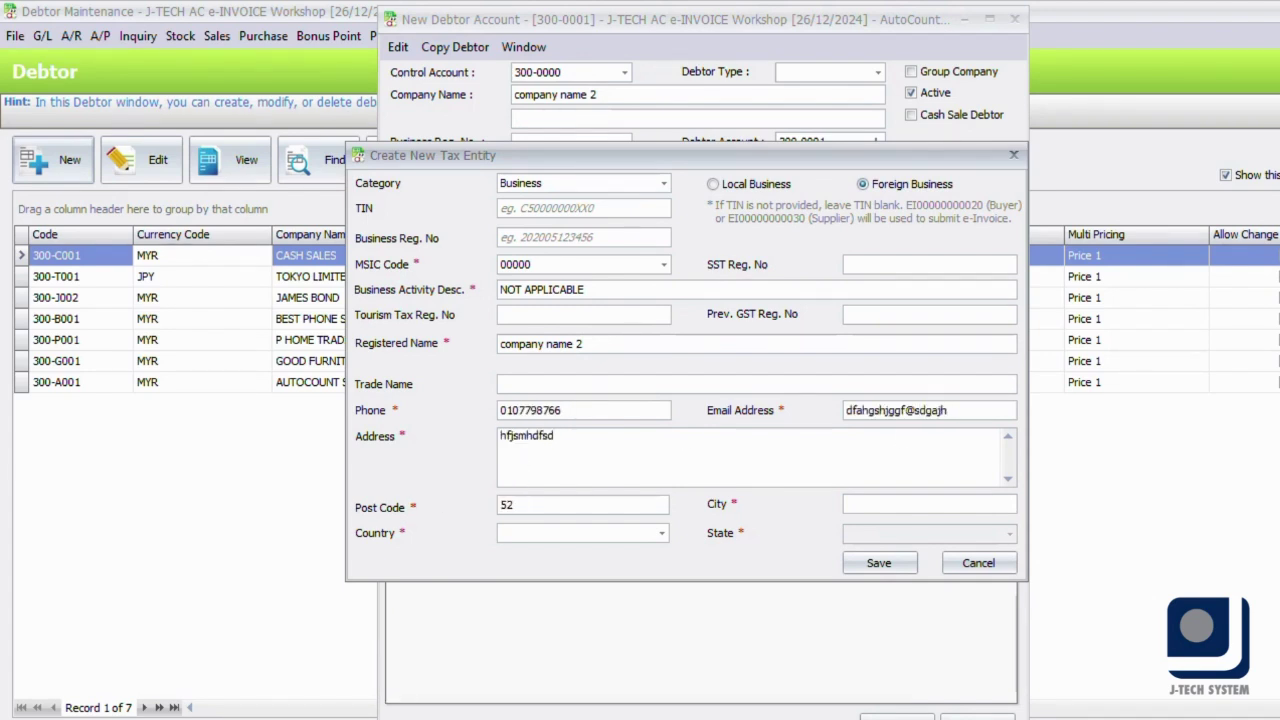
left_click(580, 533)
left_click(540, 290)
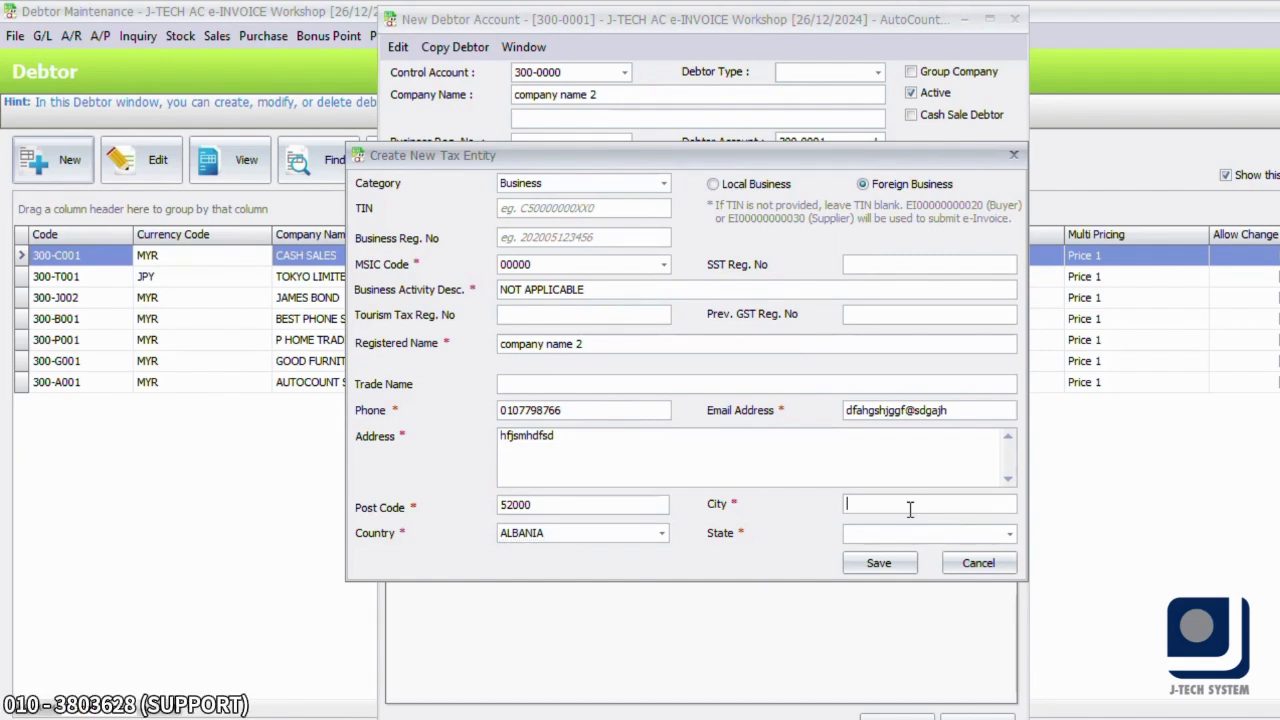
left_click(930, 538)
left_click(900, 197)
- Save the foreign tax entity, then start a new Individual tax entity with MyKAD identity type
left_click(878, 563)
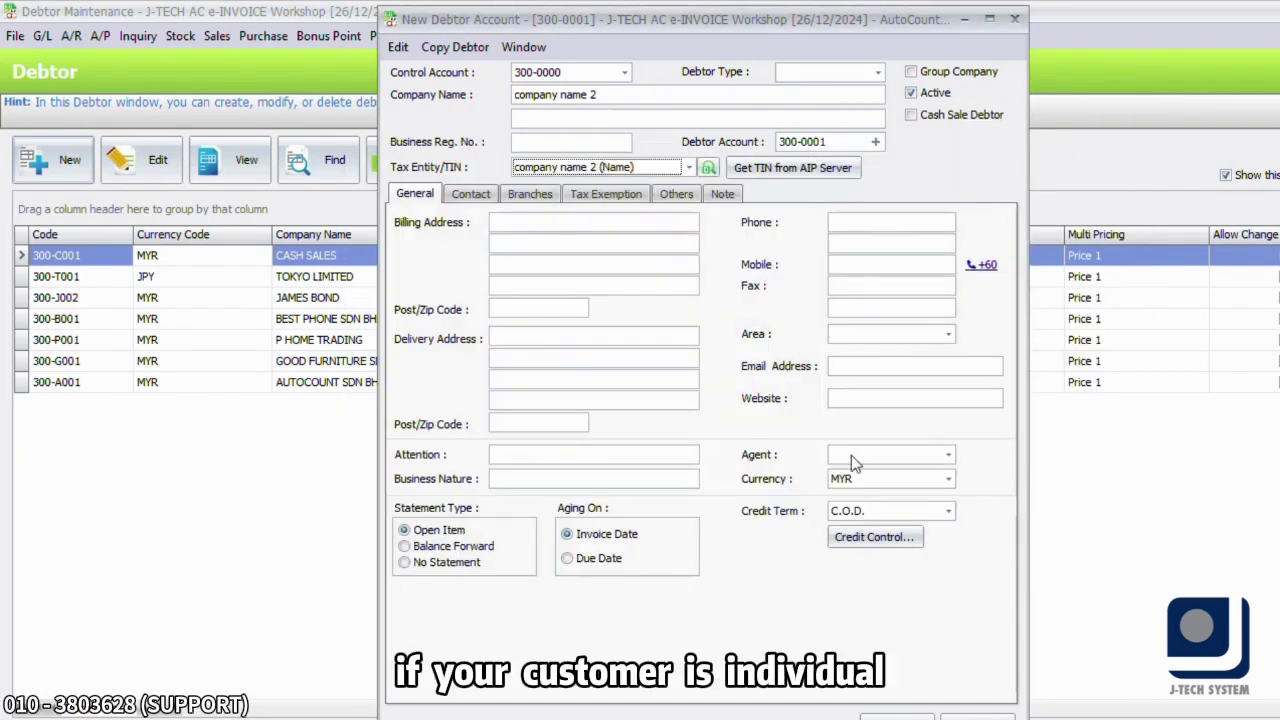
left_click(689, 168)
left_click(778, 558)
left_click(565, 192)
left_click(568, 215)
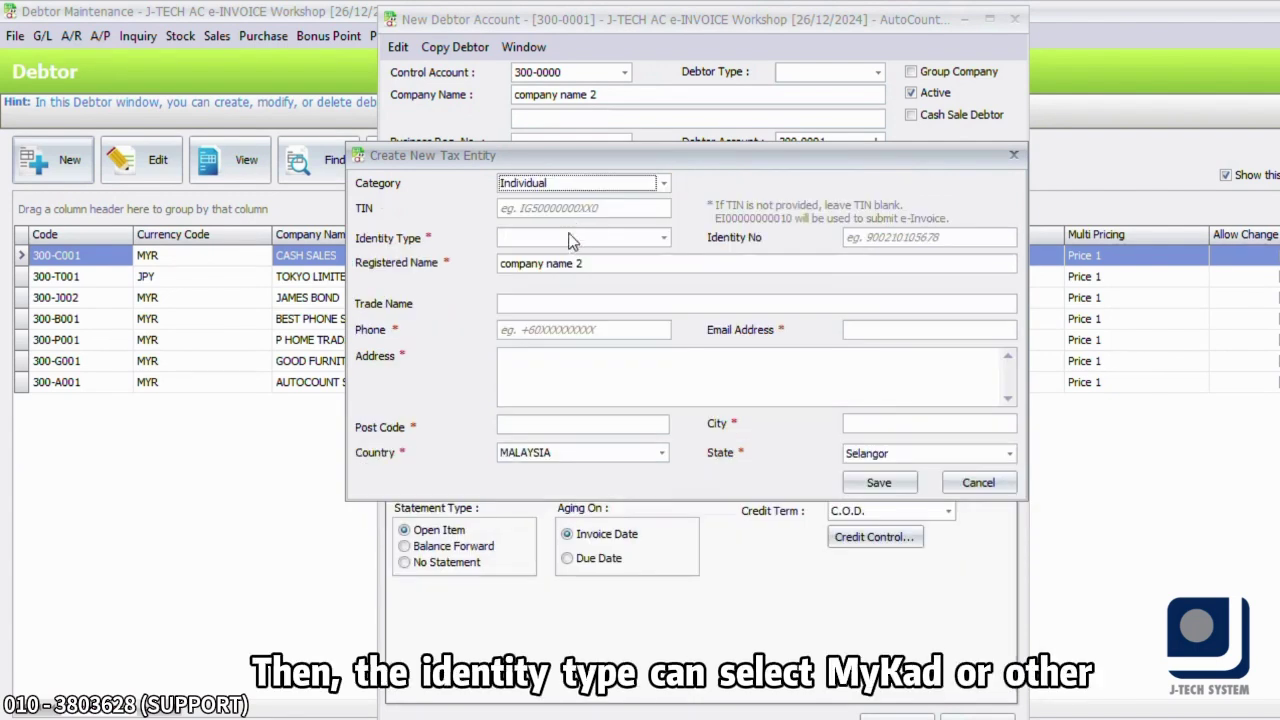
left_click(535, 237)
left_click(520, 277)
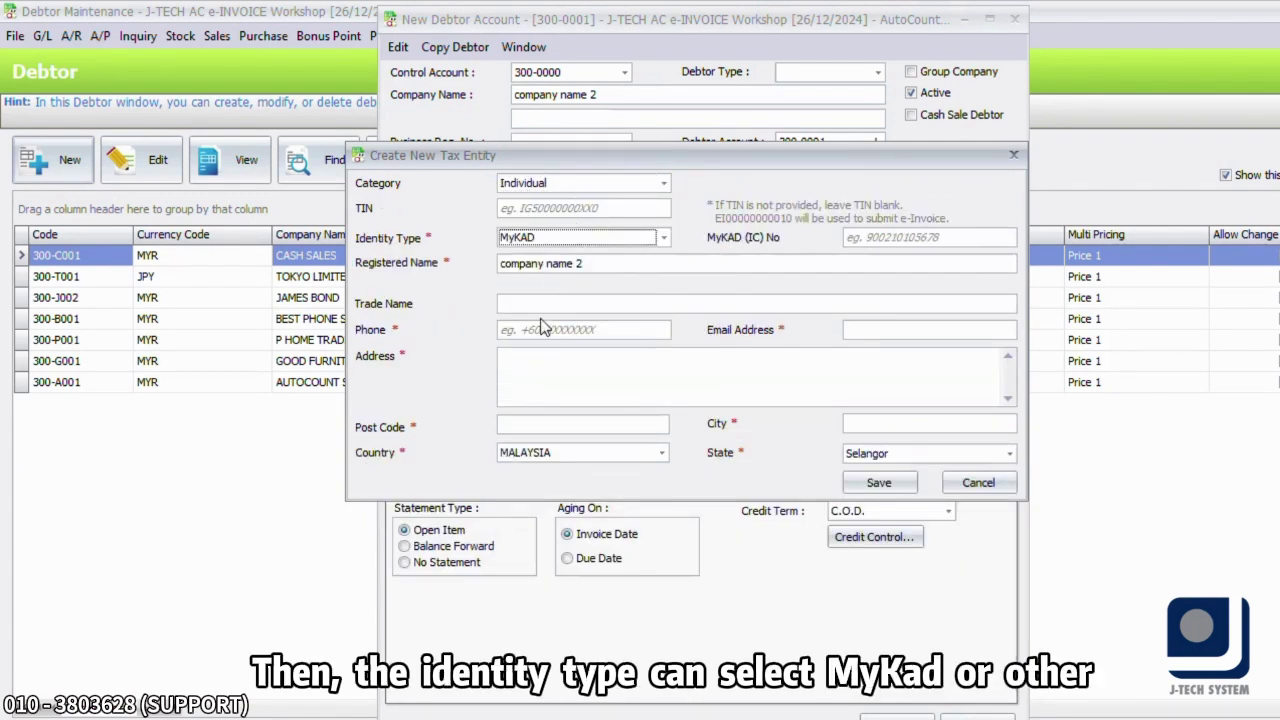
- Enter the individual's phone, address, e-mail and MyKAD number, and save the tax entity
left_click(546, 328)
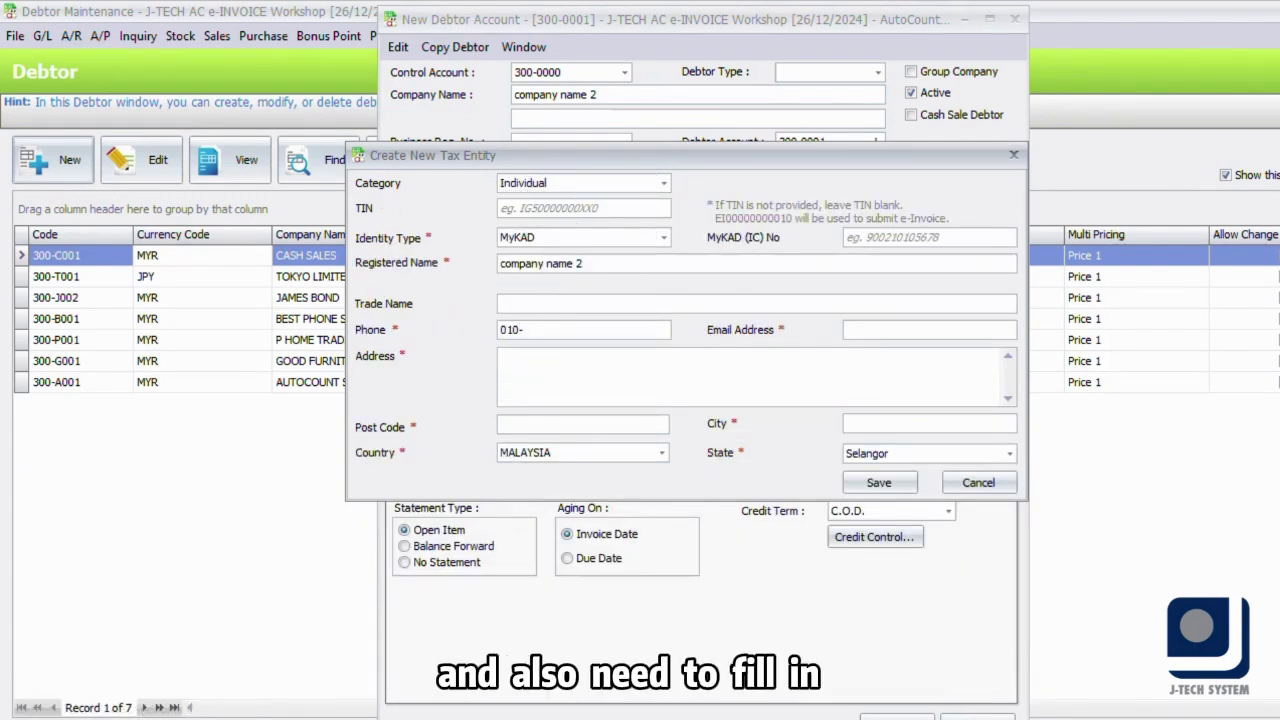
left_click(536, 377)
type("csdvdnsbvsd")
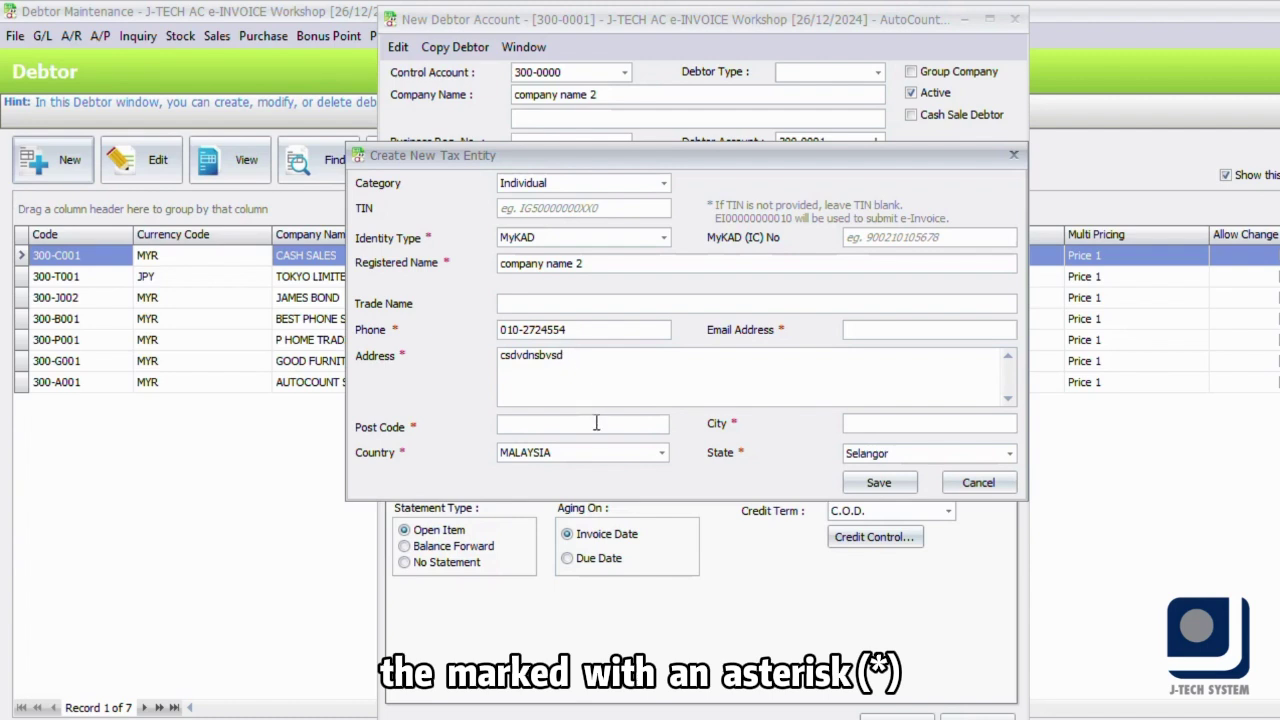
left_click(596, 424)
type("3456")
type("nsv")
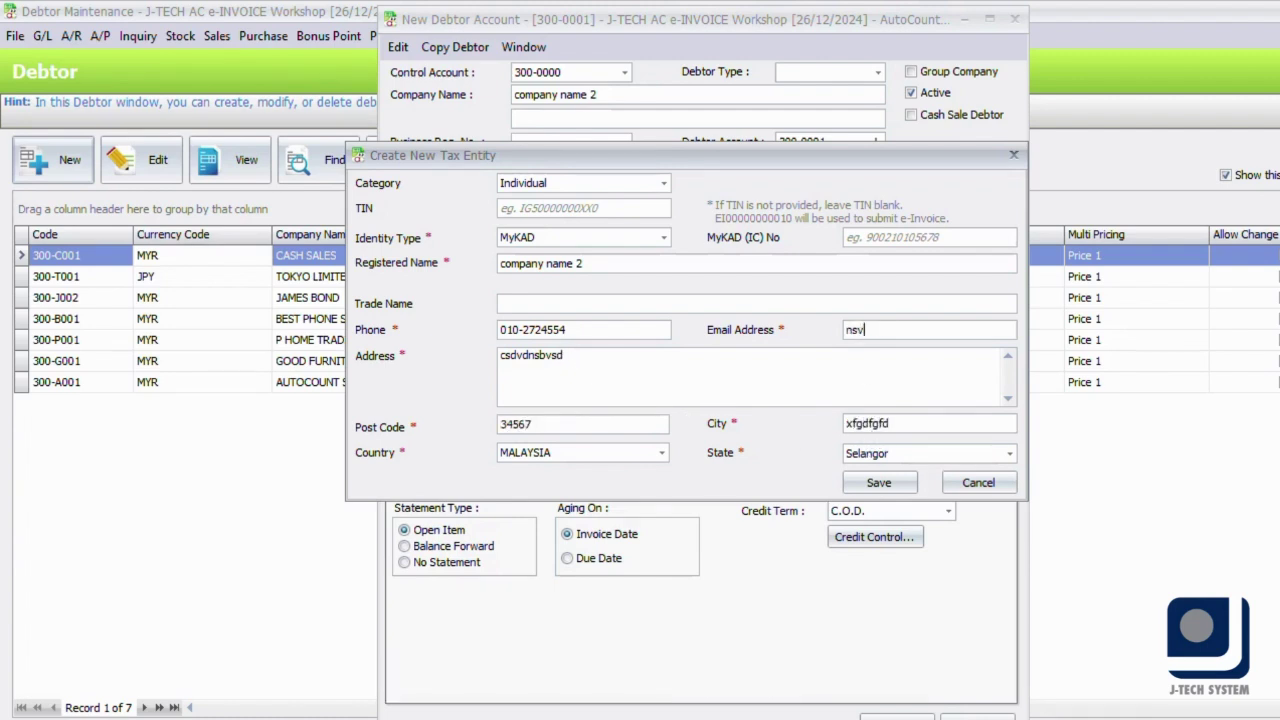
type("dnshgghgf@sndbms")
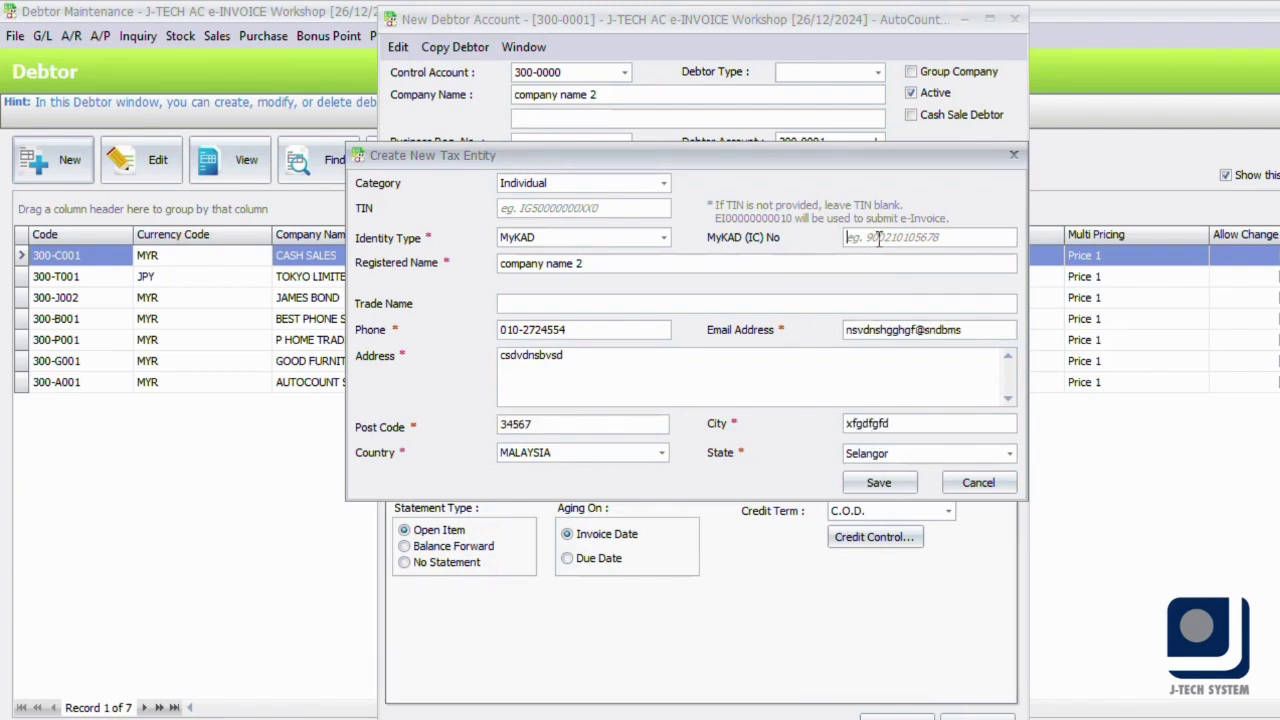
left_click(878, 237)
type("077777989999")
left_click(884, 482)
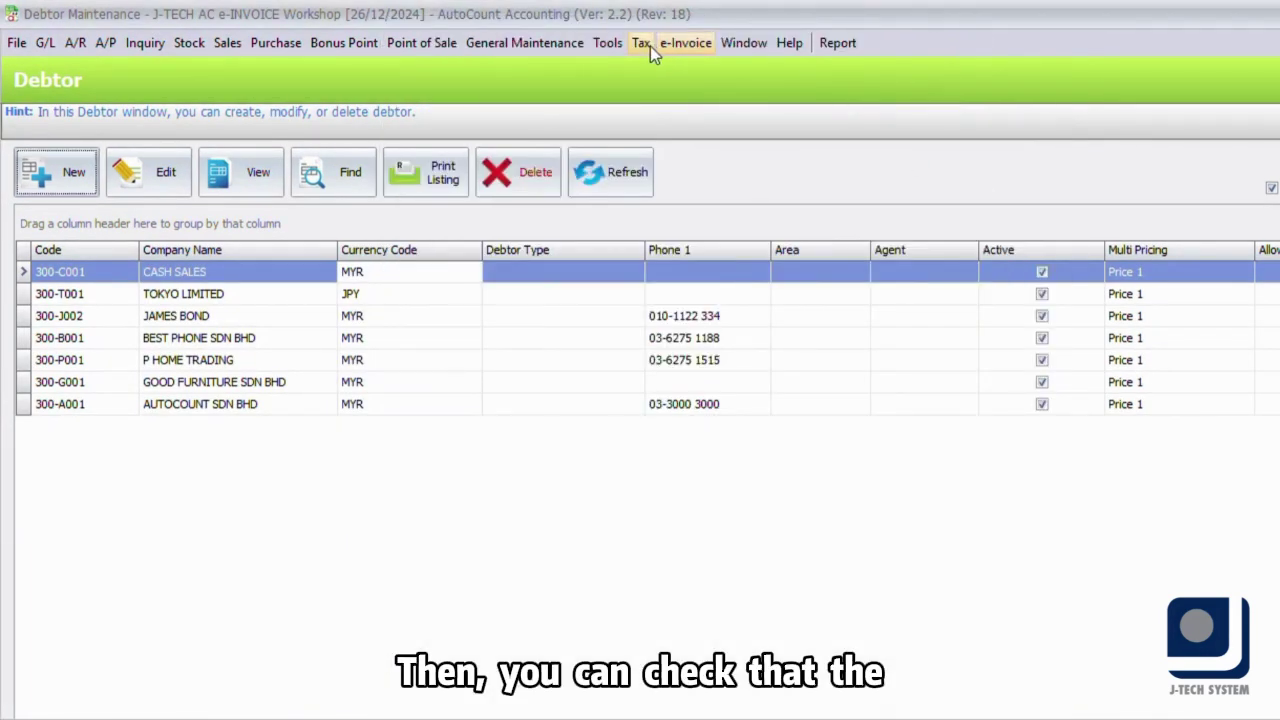
left_click(641, 43)
- Review Tax Entity Maintenance, then start a new debtor from A/R Debtor Maintenance
left_click(690, 94)
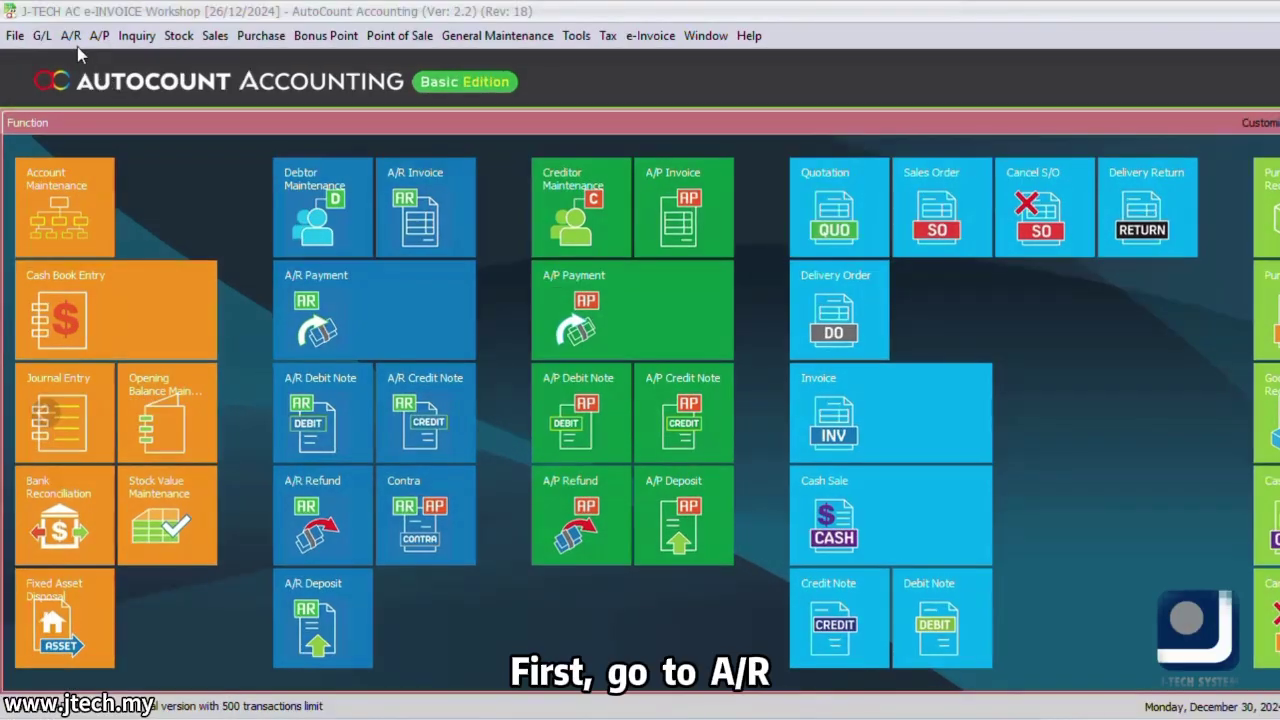
left_click(70, 35)
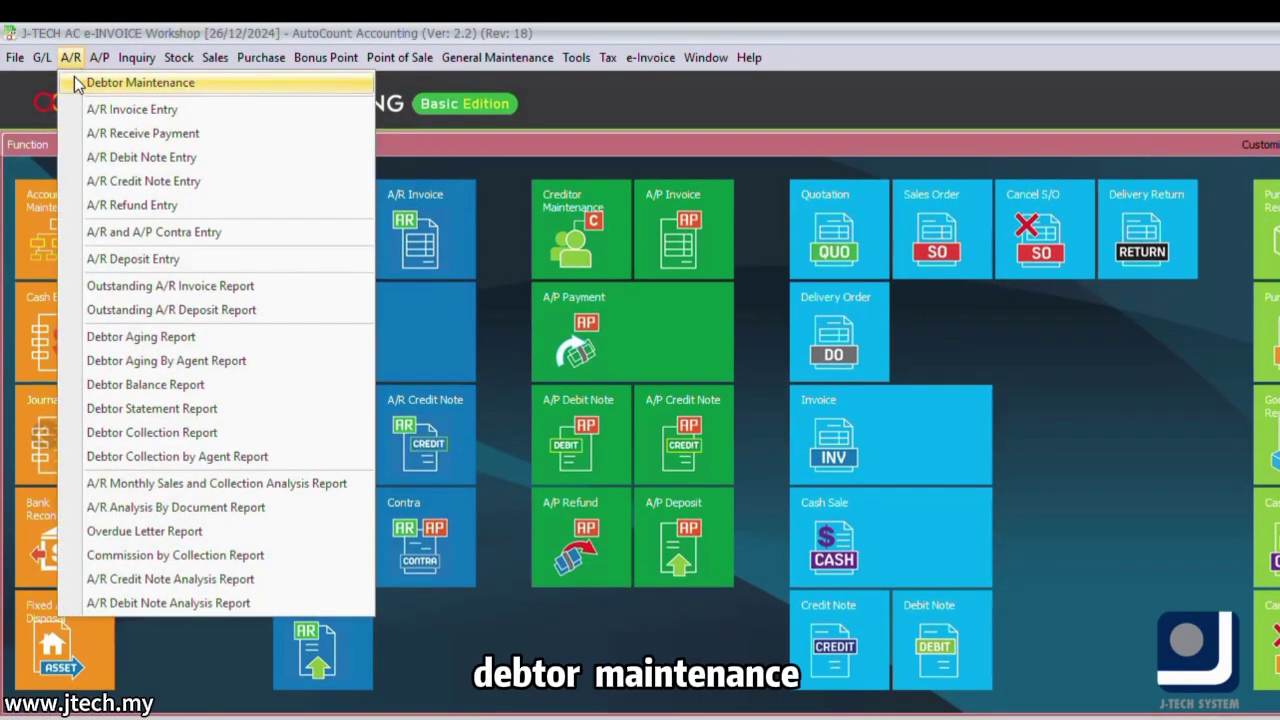
left_click(74, 53)
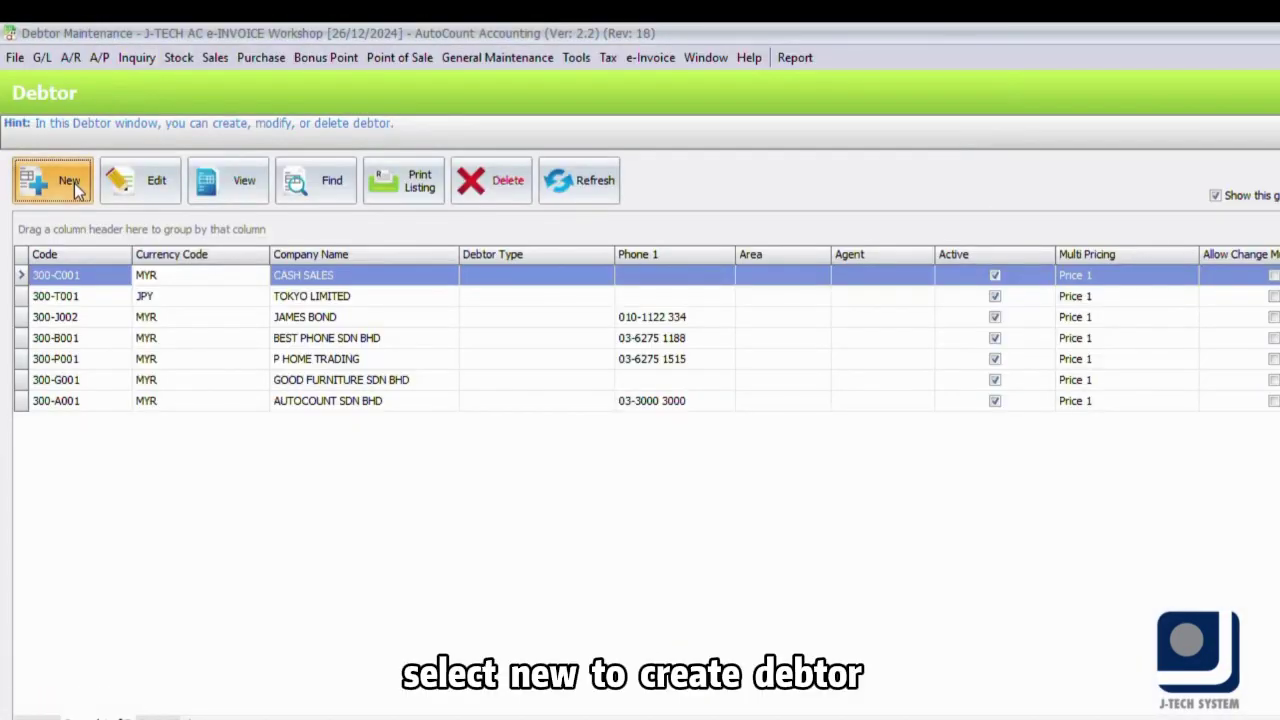
left_click(72, 181)
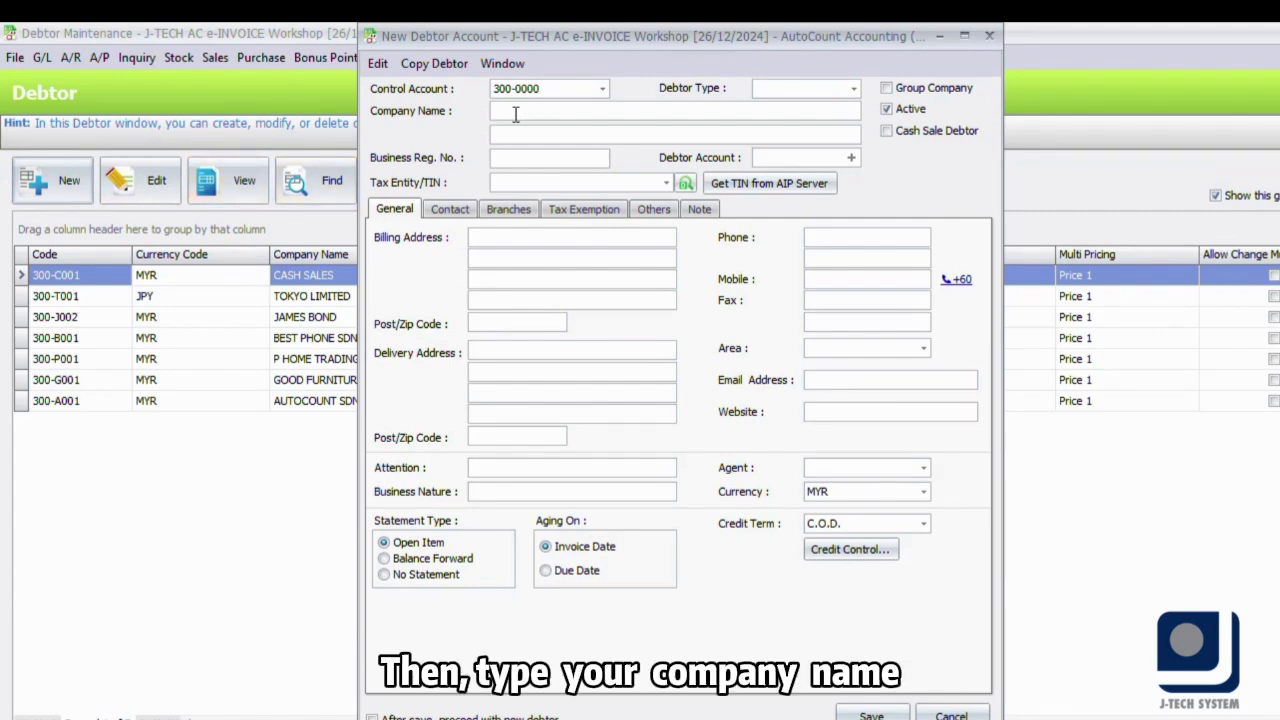
- Name the debtor J-TECH SYSTEM SDN BHD, fetch its TIN from the AIP server, and save it as its tax entity
type("J-TEC")
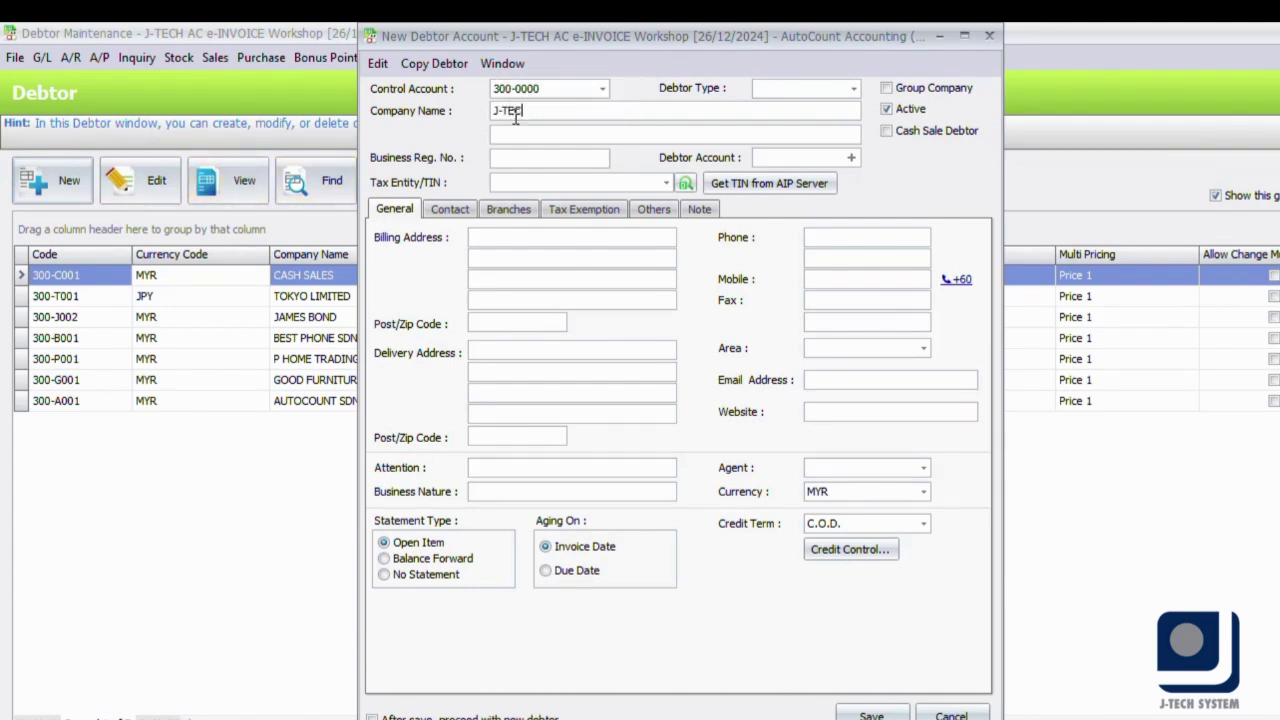
type("H SYSTEM ")
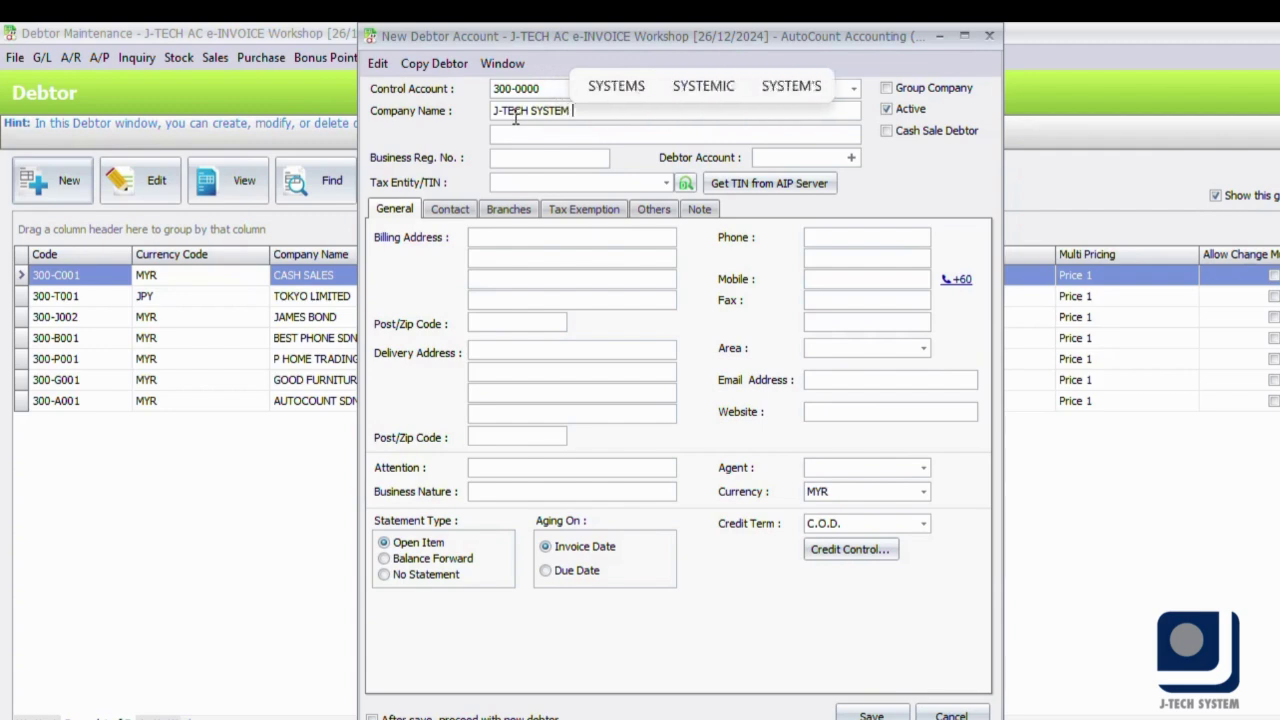
type("SDN BHD")
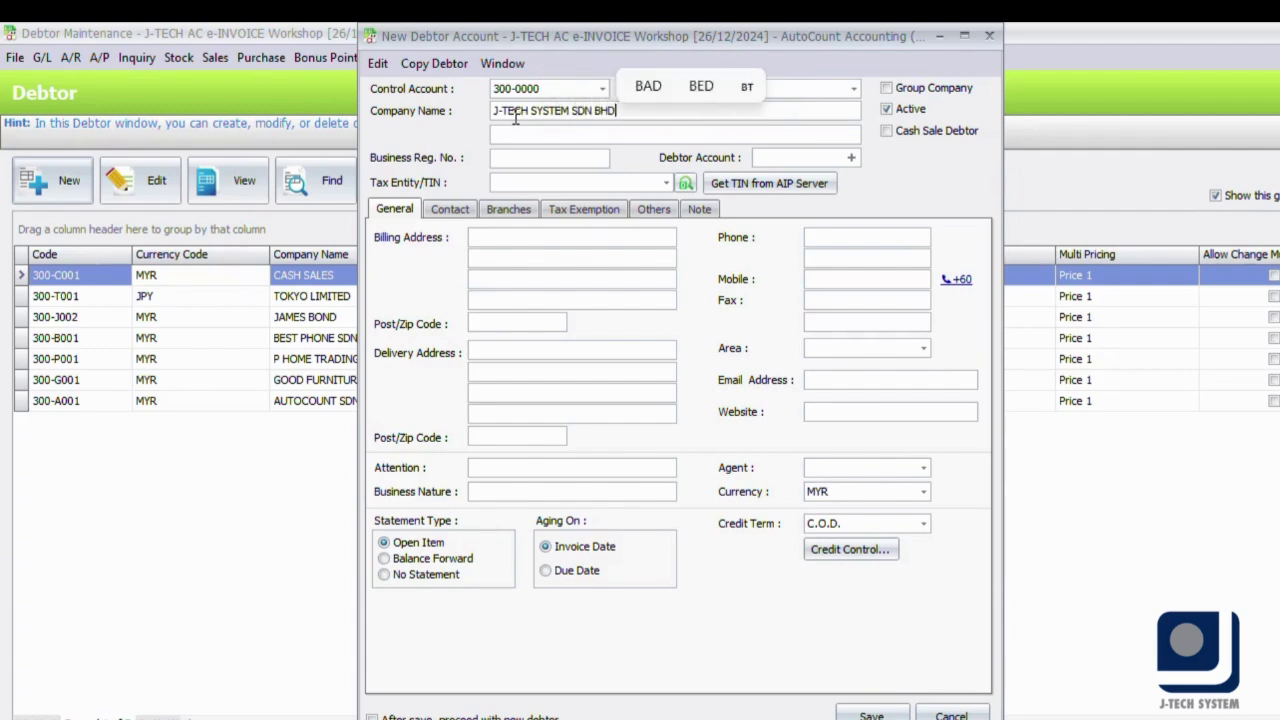
left_click(750, 187)
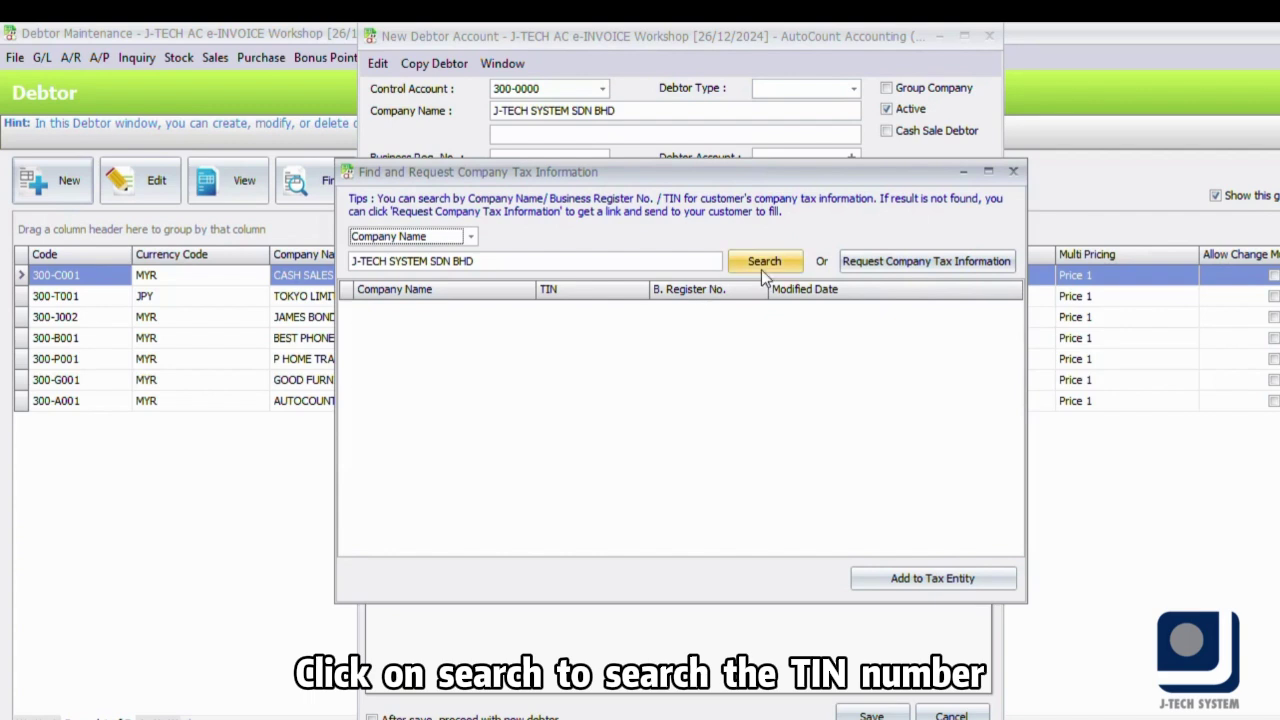
left_click(761, 268)
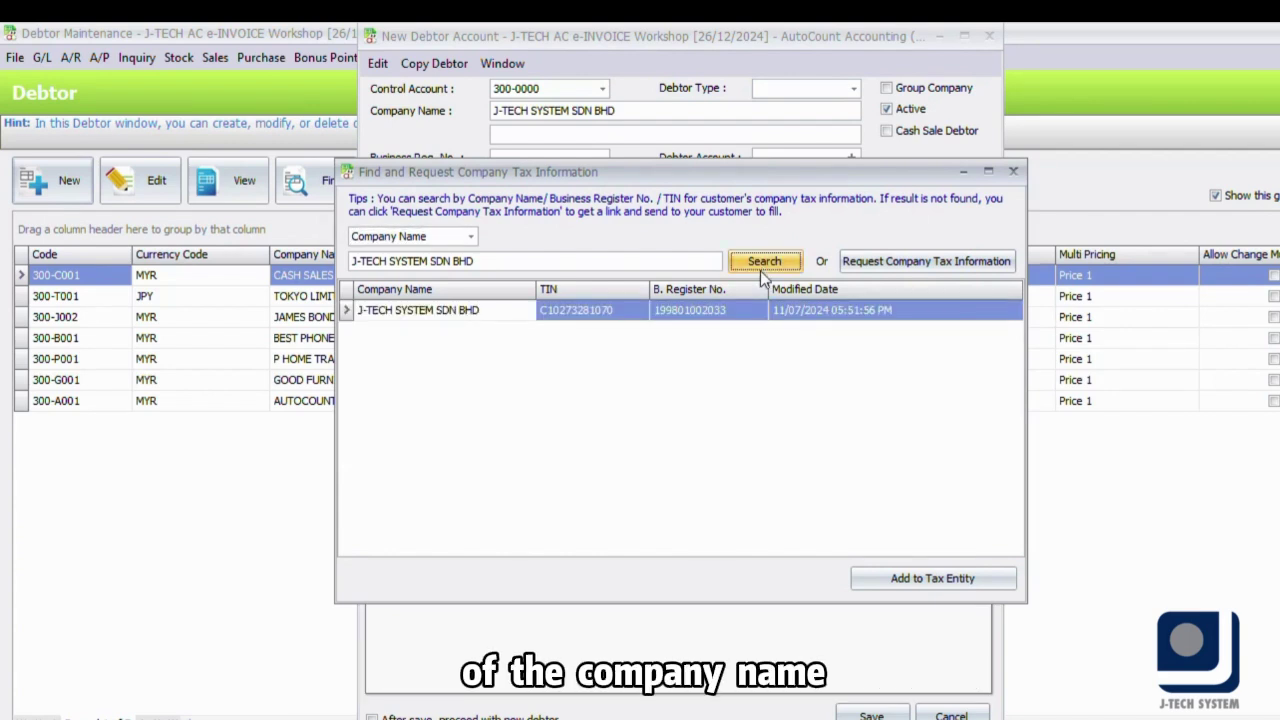
left_click(918, 580)
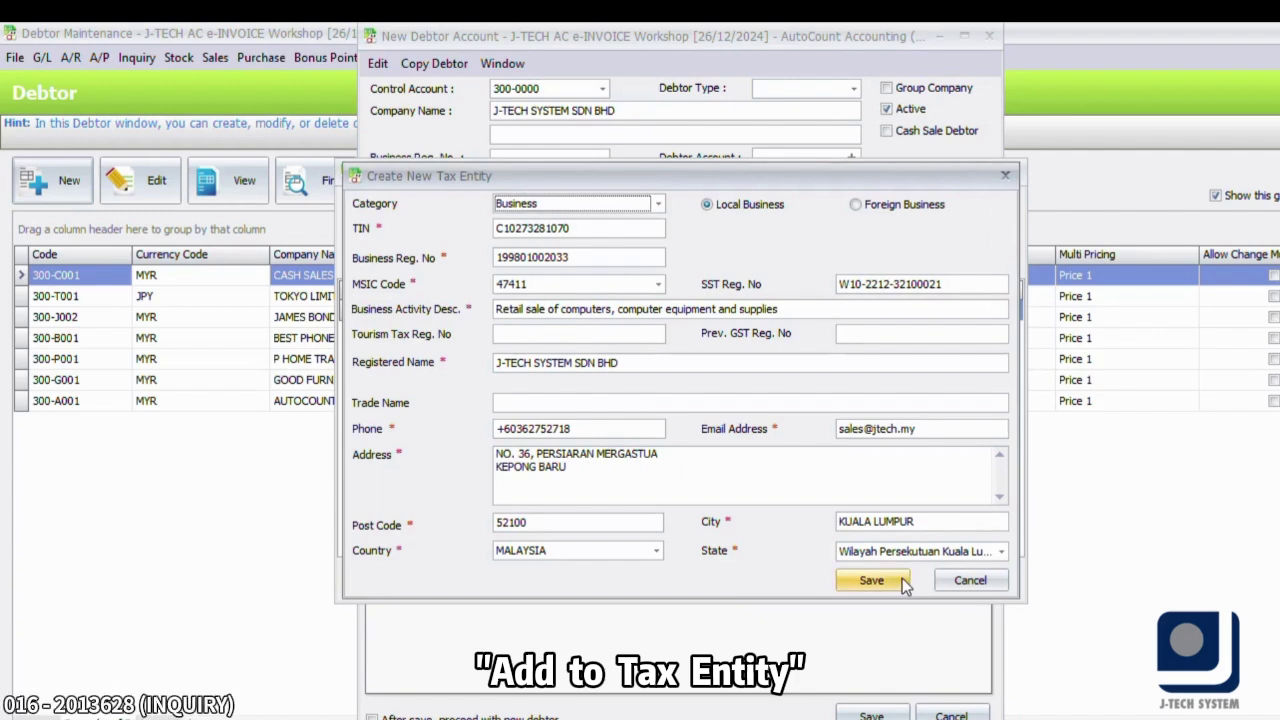
left_click(903, 587)
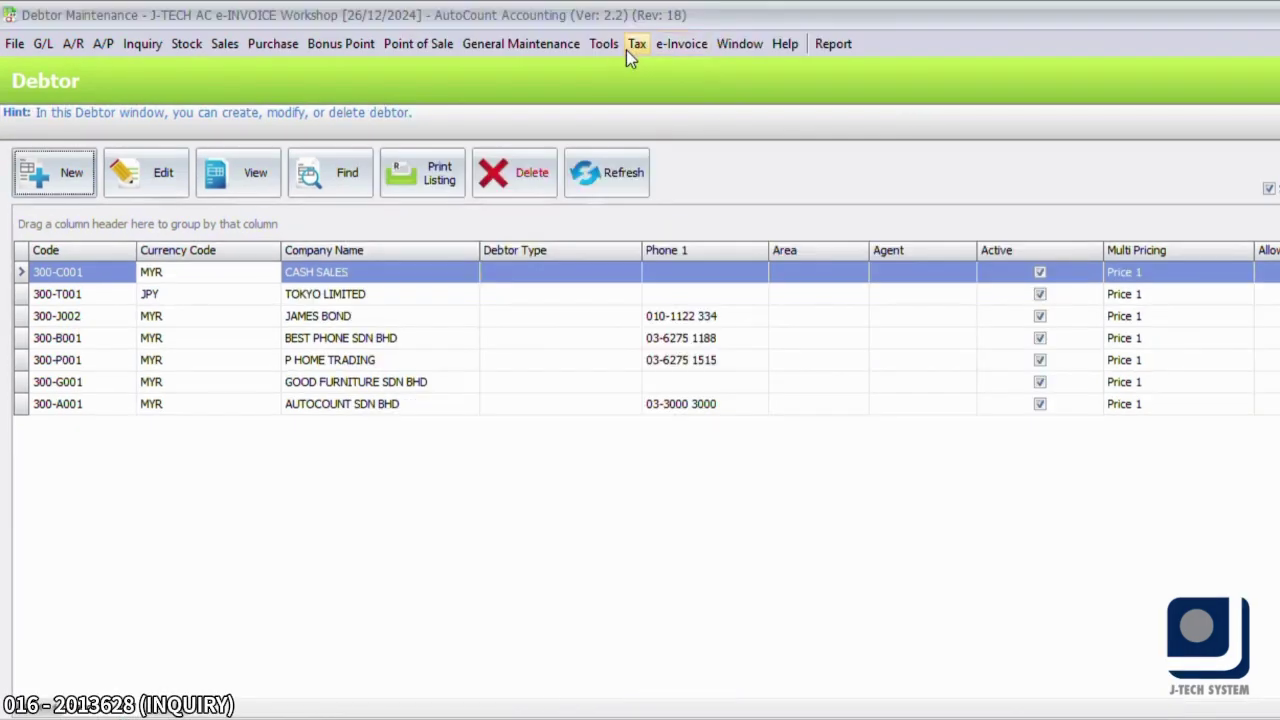
- Open the J-TECH SYSTEM tax entity in Tax Entity Maintenance to review its details, then close it
left_click(628, 48)
left_click(660, 100)
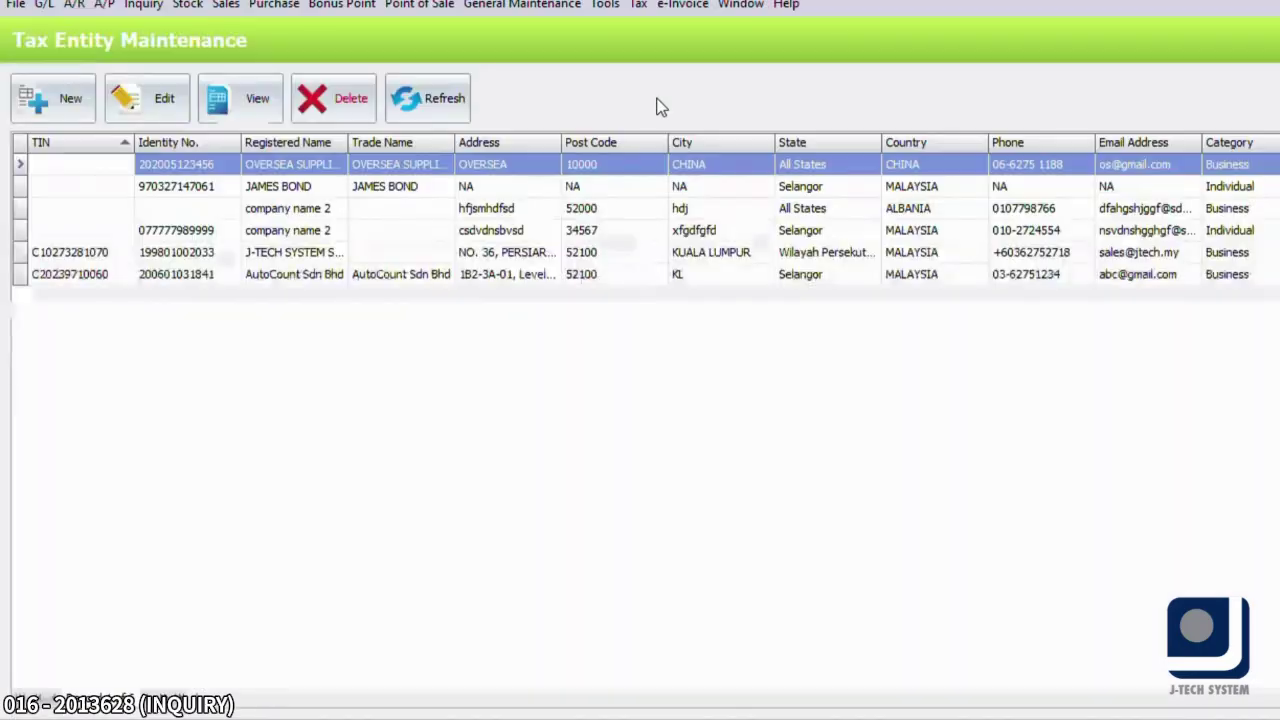
left_click(335, 253)
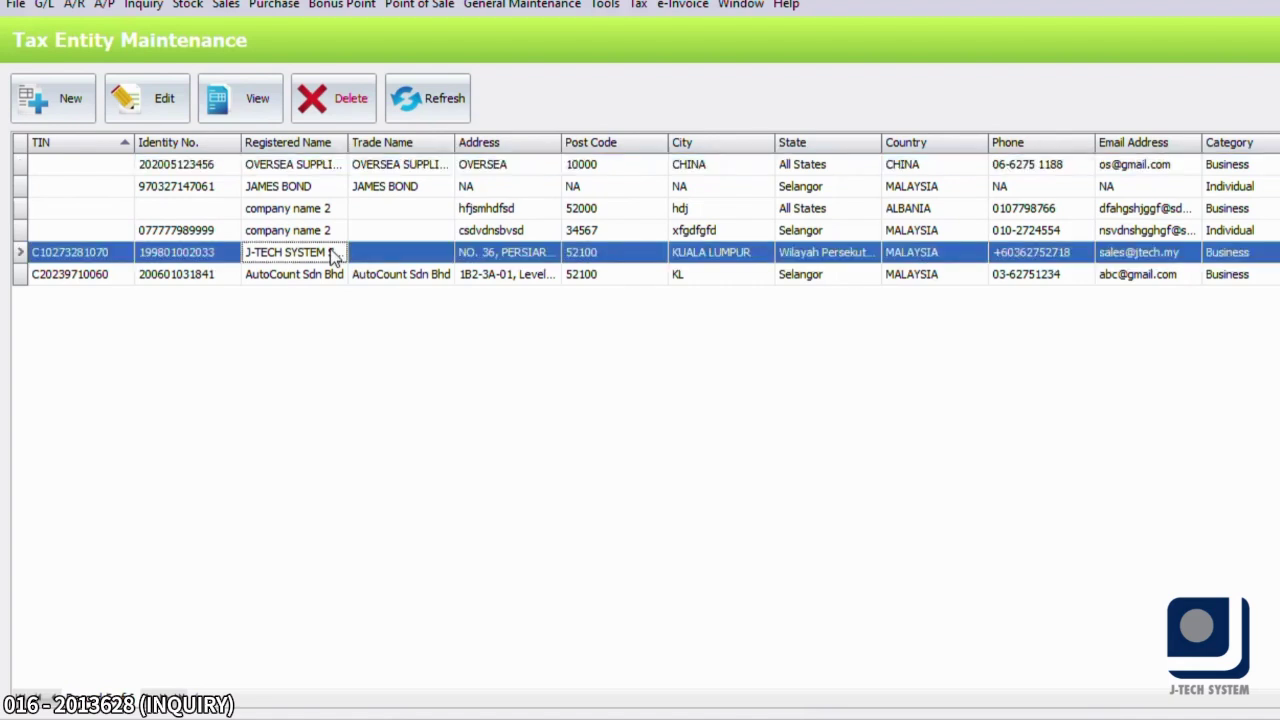
double_click(335, 253)
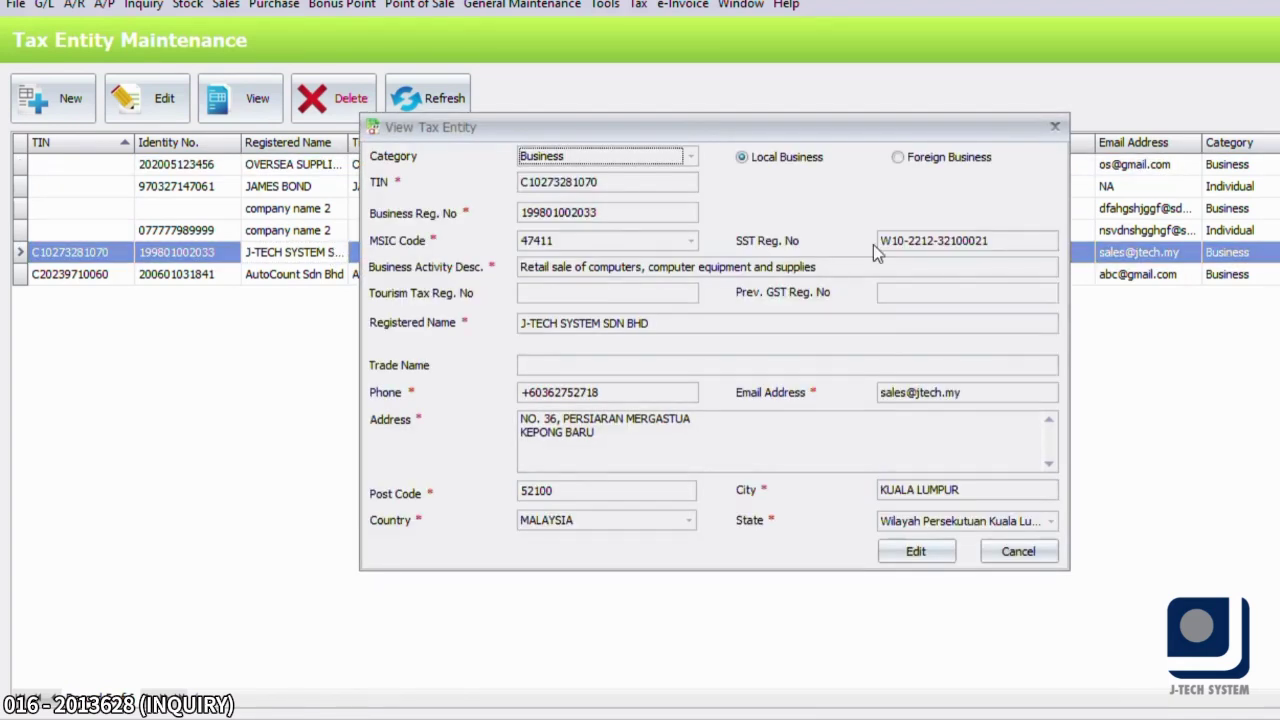
left_click(1033, 551)
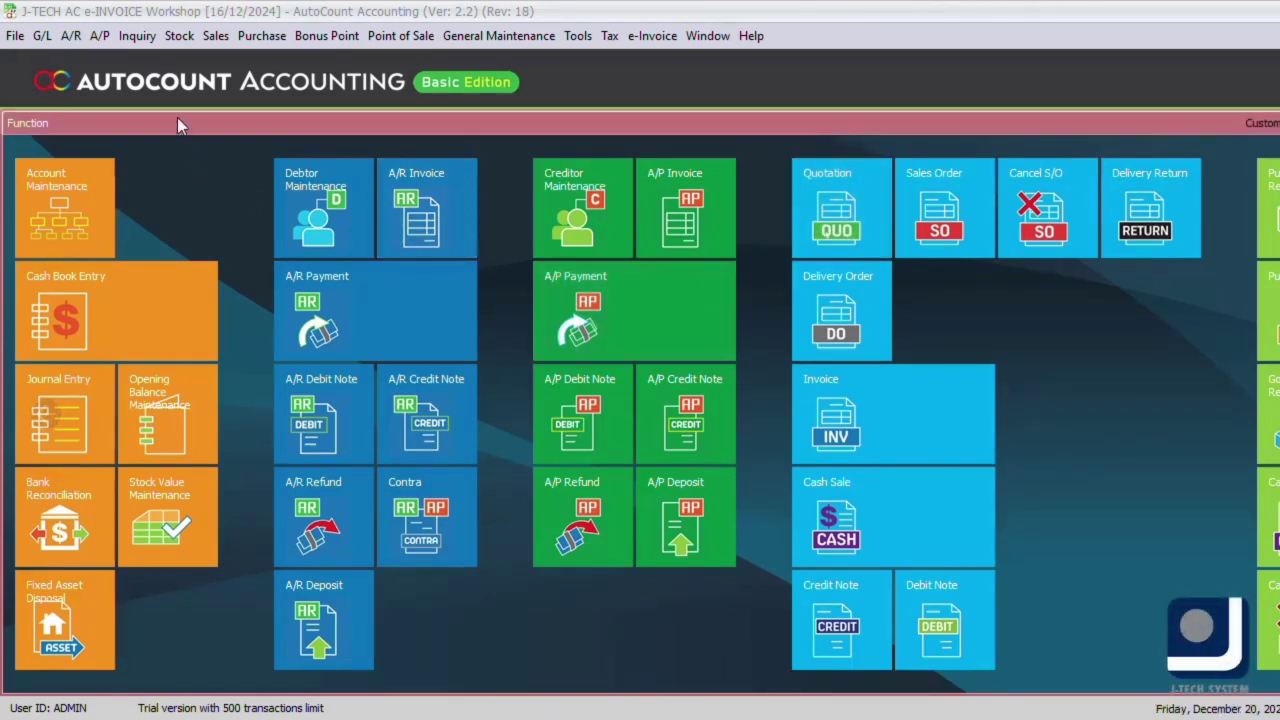
- Edit debtor P HOME TRADING and search the AIP server for its TIN by company name, which finds nothing
left_click(75, 41)
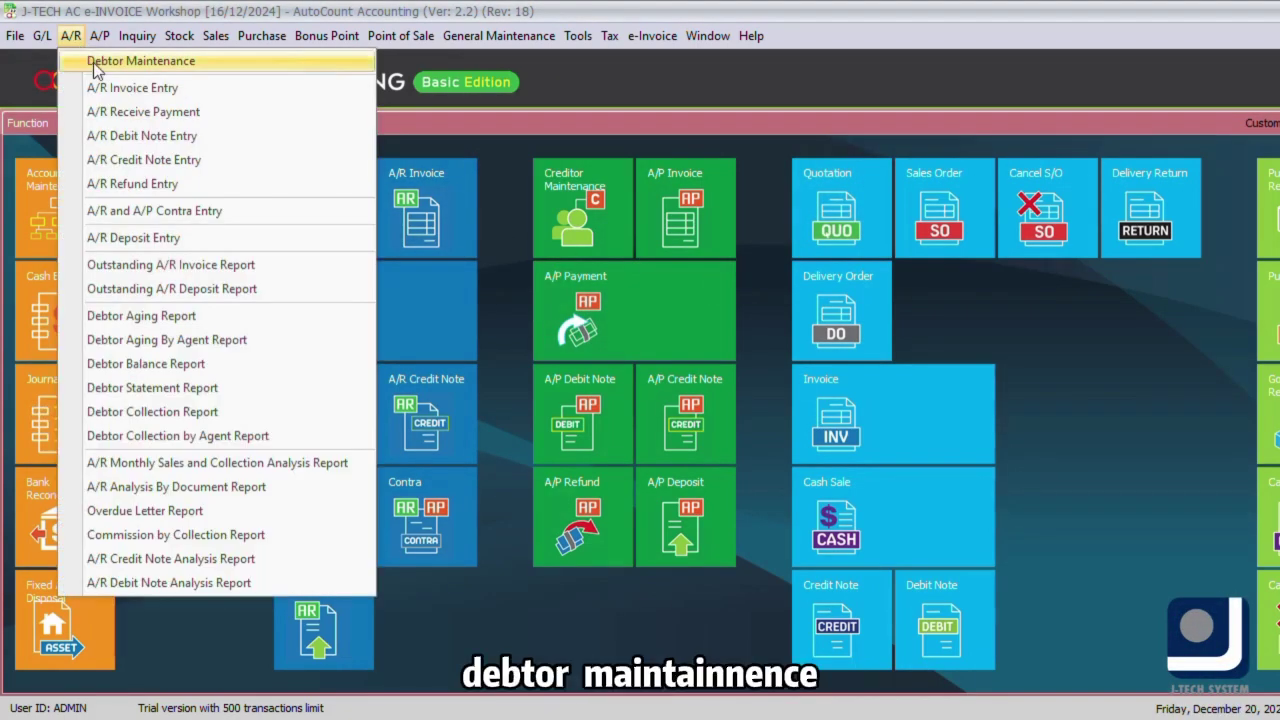
left_click(93, 62)
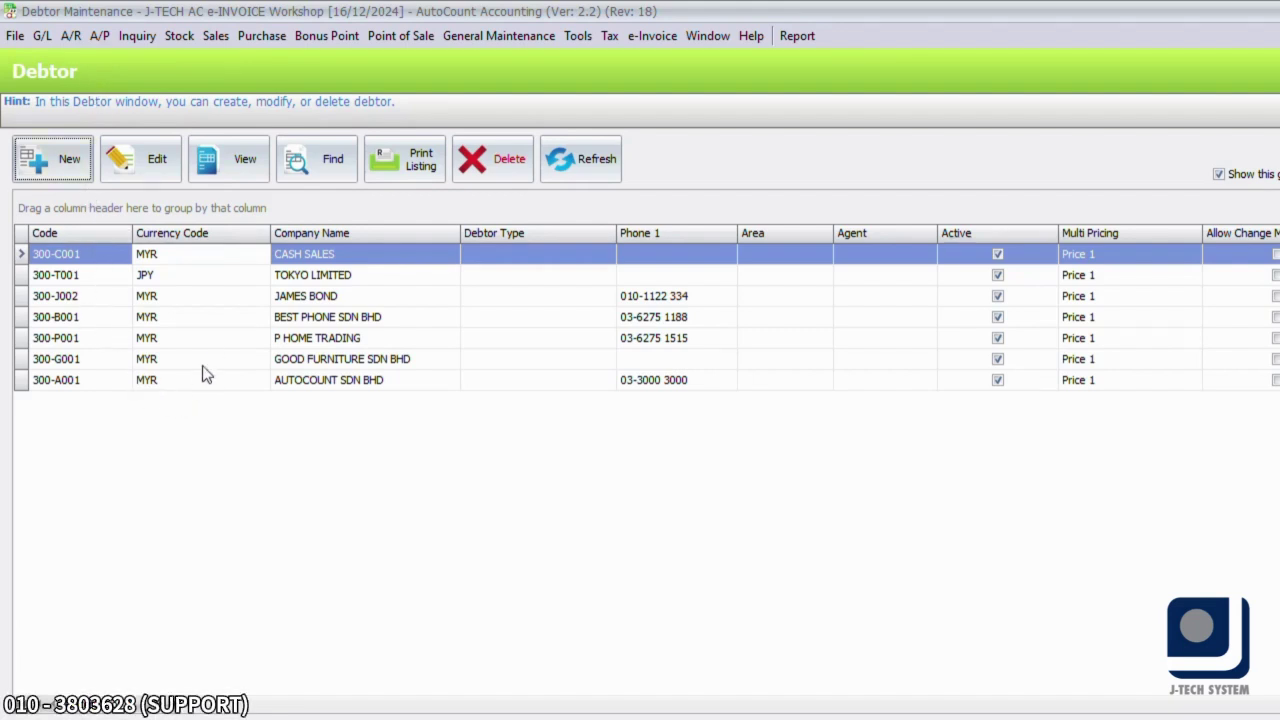
double_click(213, 338)
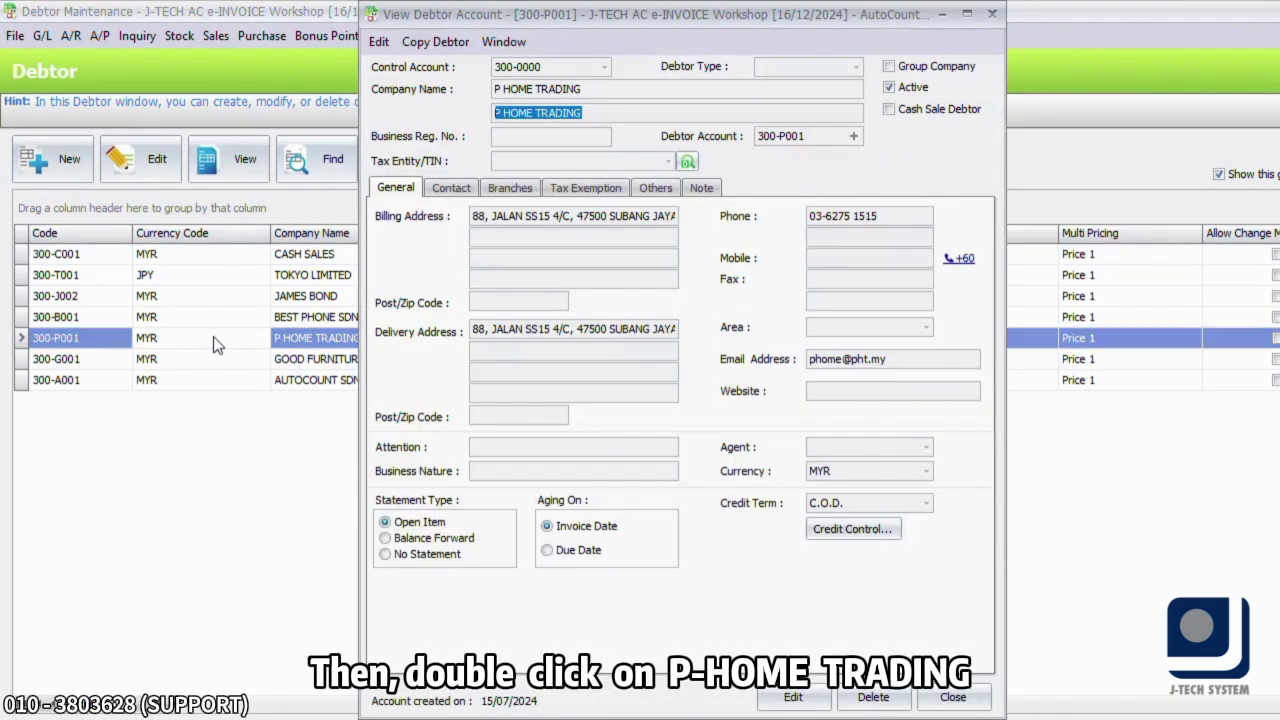
left_click(809, 698)
left_click(775, 160)
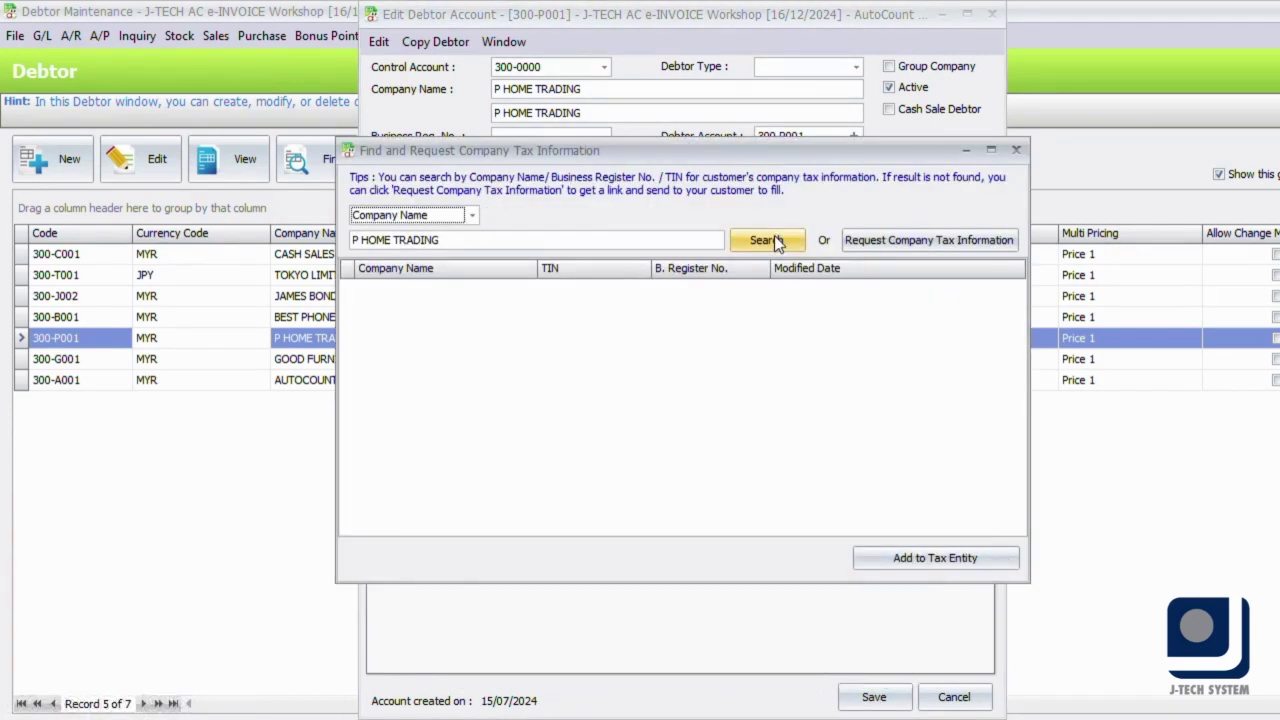
left_click(776, 244)
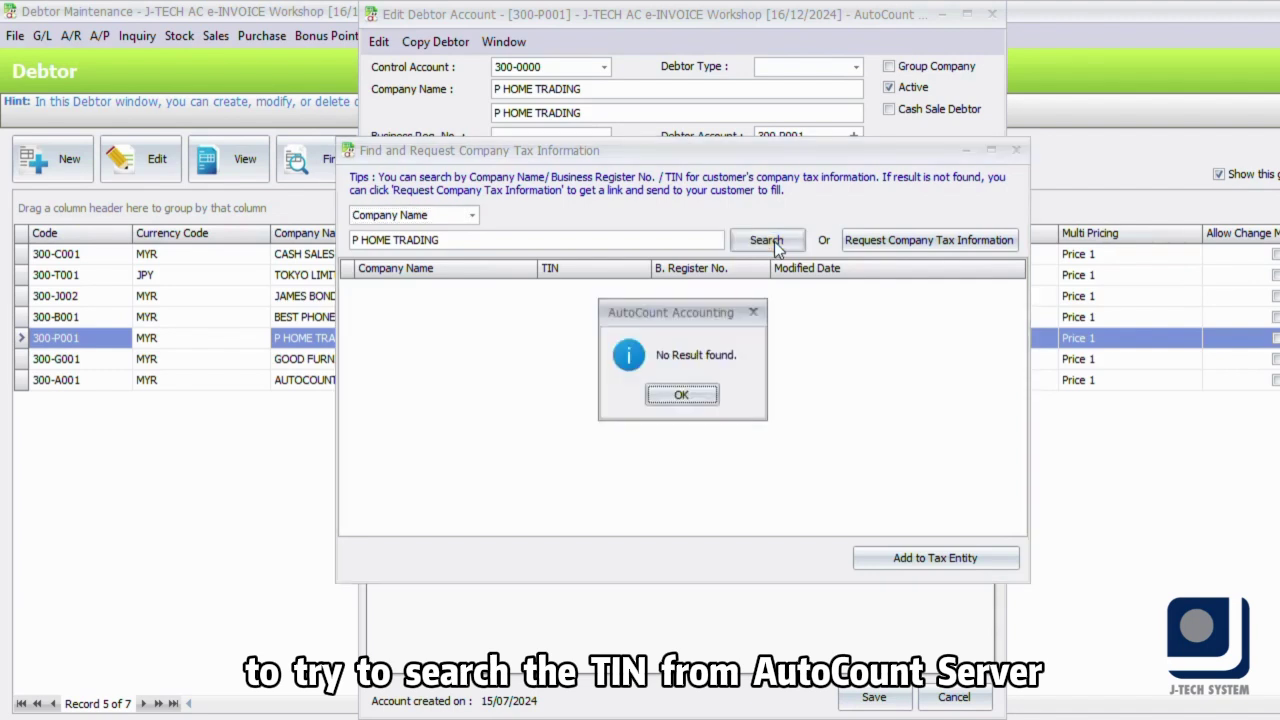
left_click(681, 396)
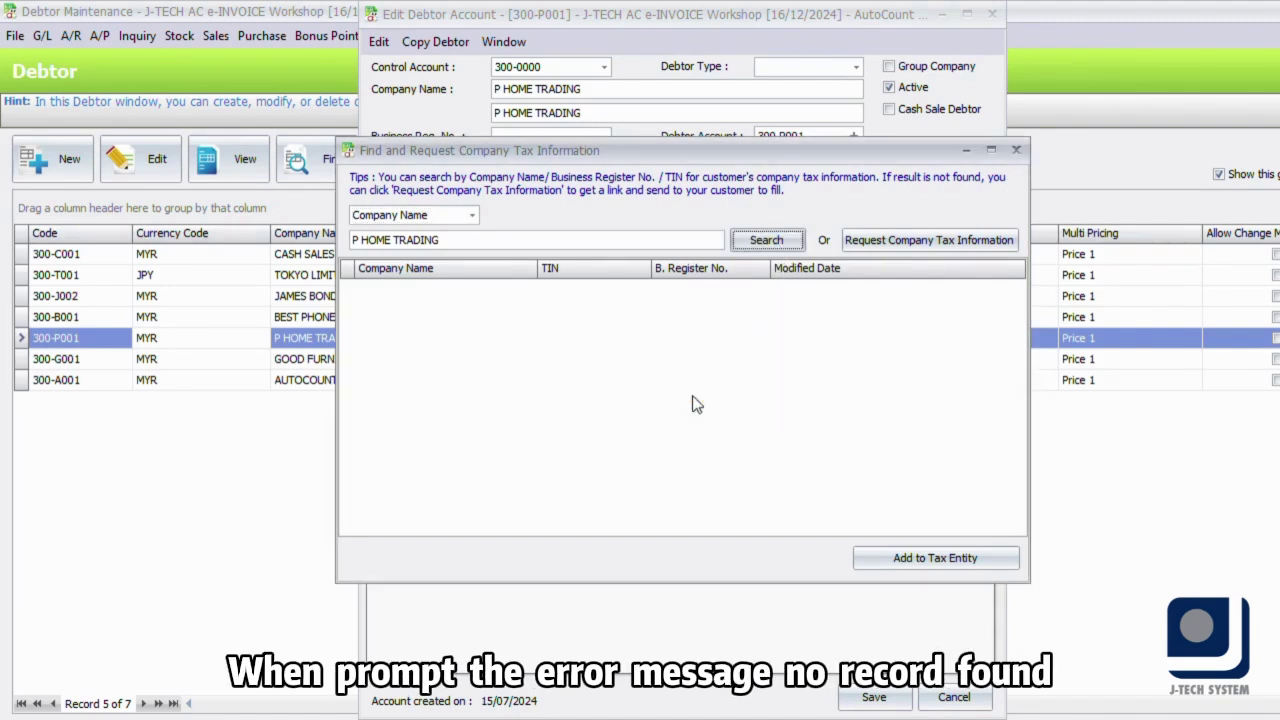
- Get a Request Company Tax Information link for P HOME TRADING and copy the requested link
left_click(884, 236)
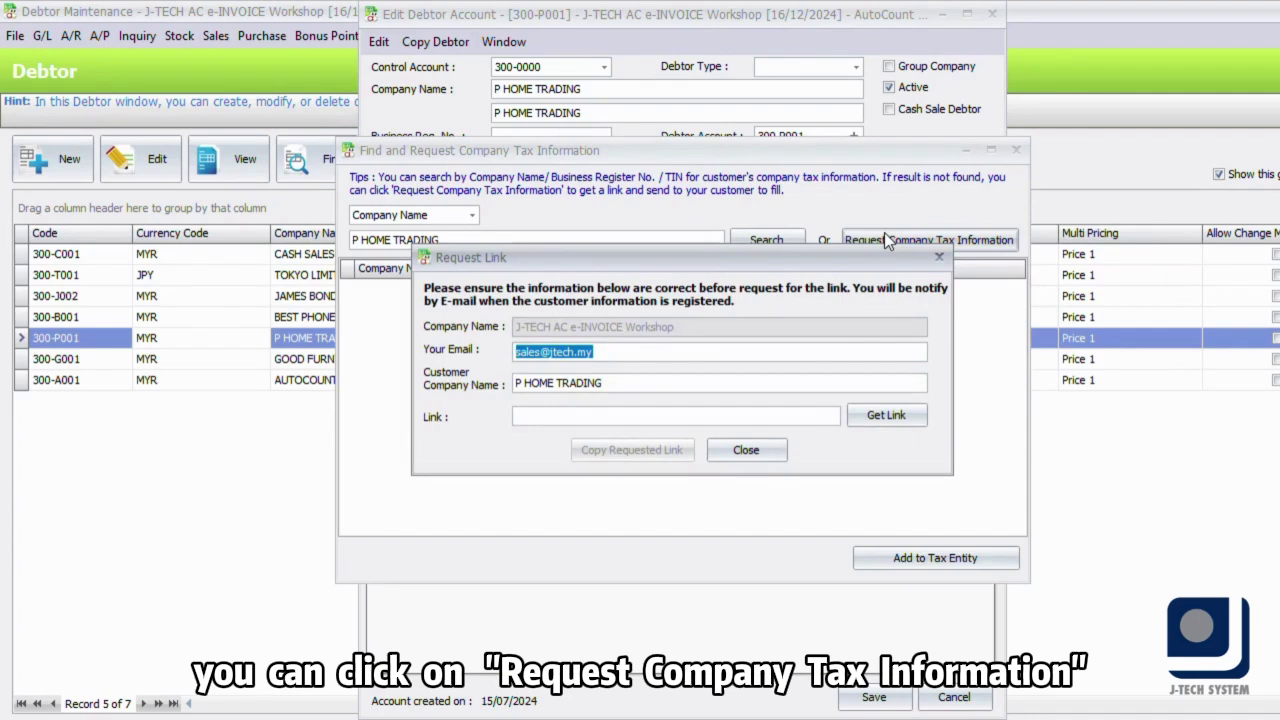
left_click(897, 419)
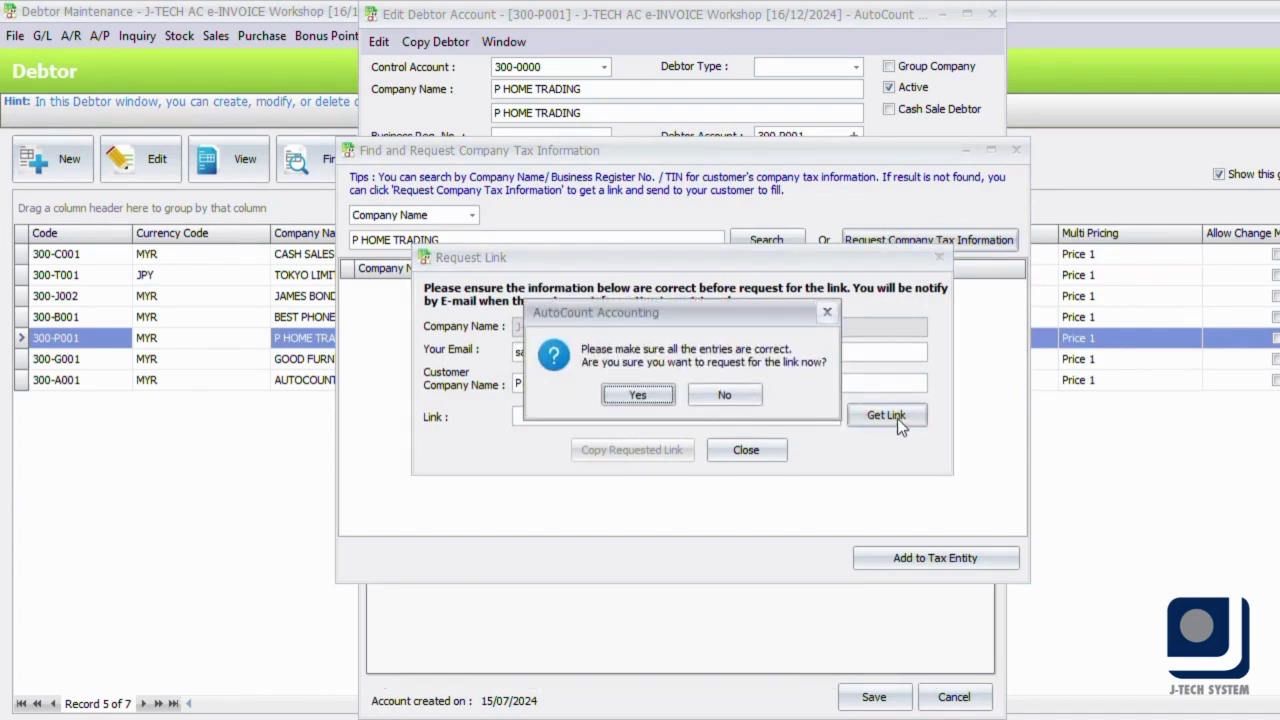
left_click(636, 395)
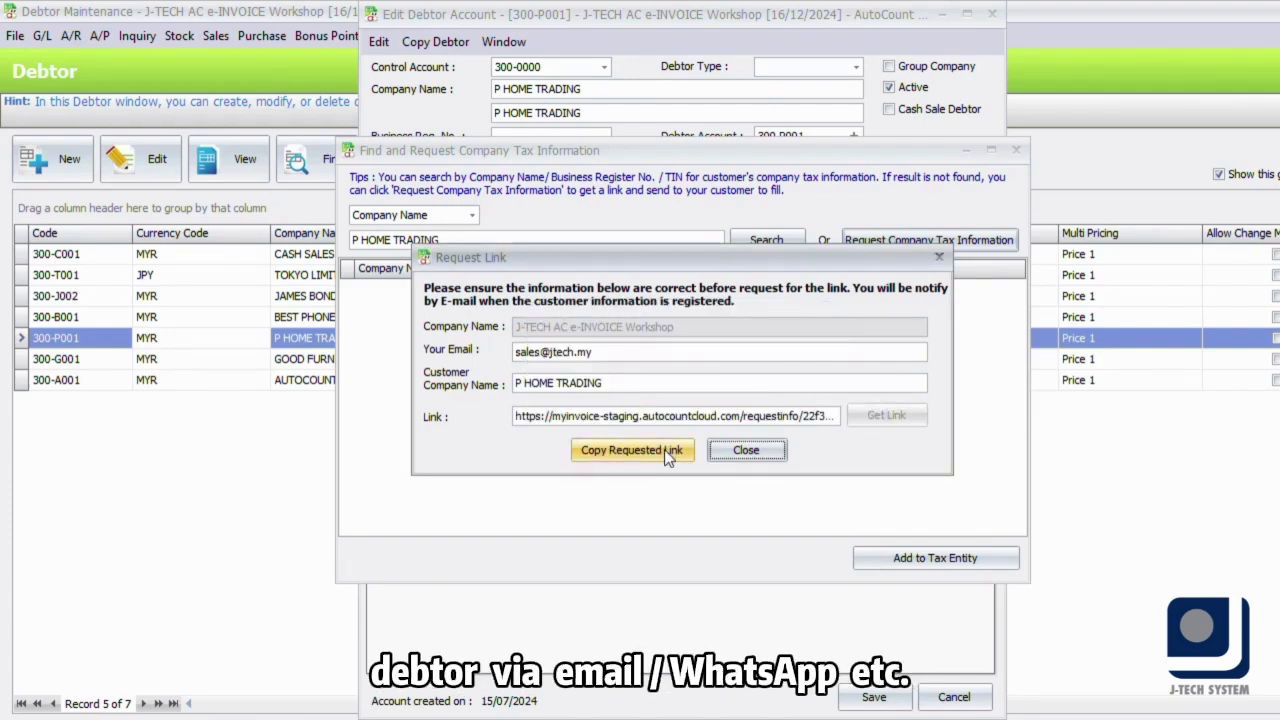
left_click(664, 449)
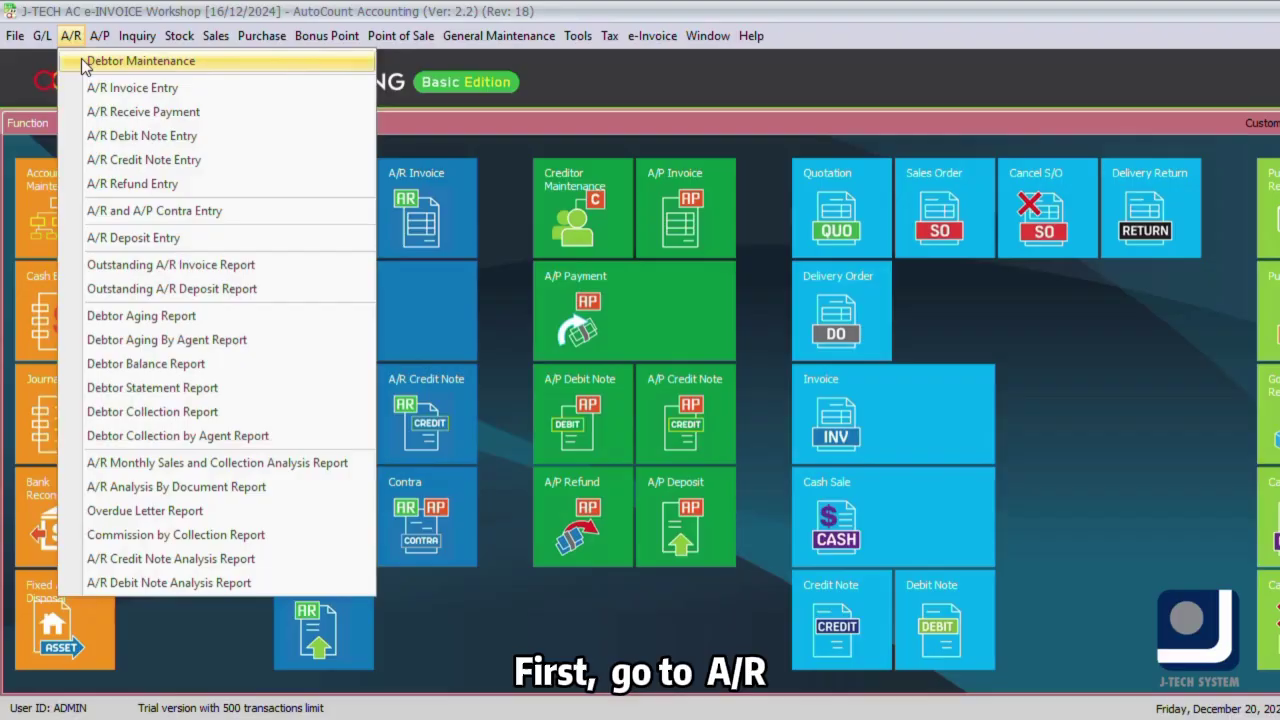
- In Debtor Maintenance, search all debtors and tick every one in the results
left_click(140, 61)
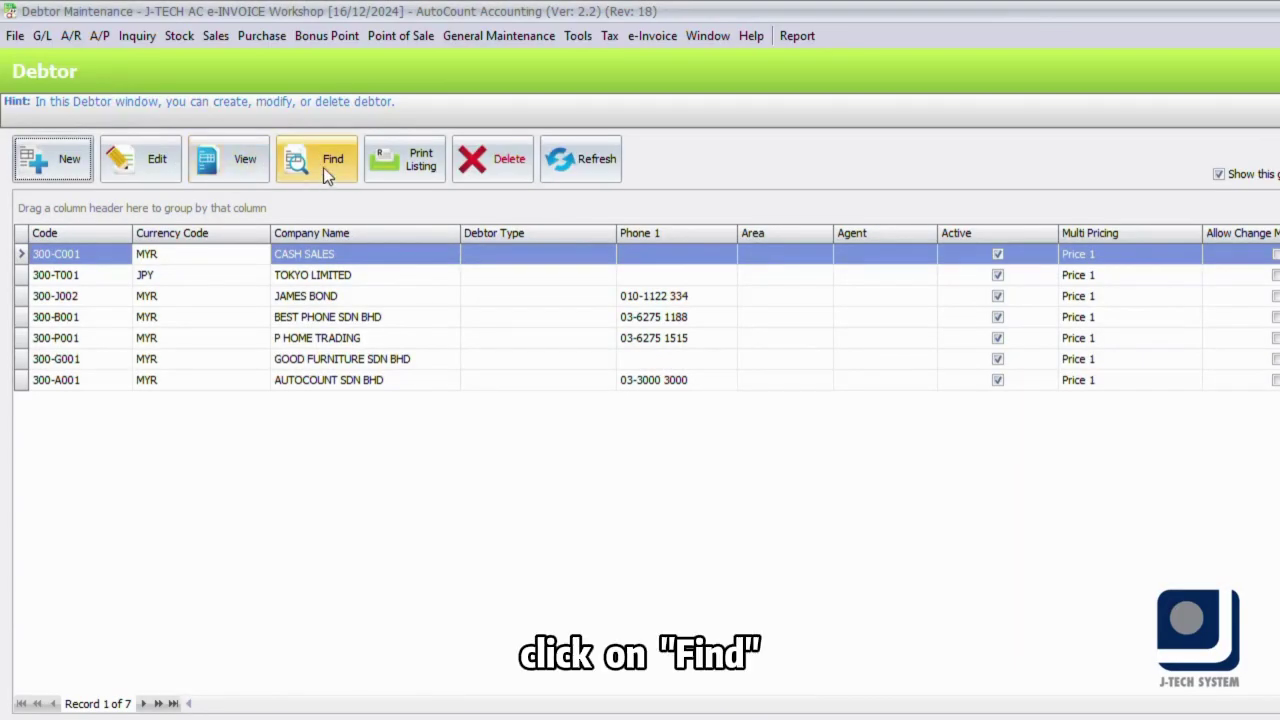
left_click(323, 167)
left_click(916, 159)
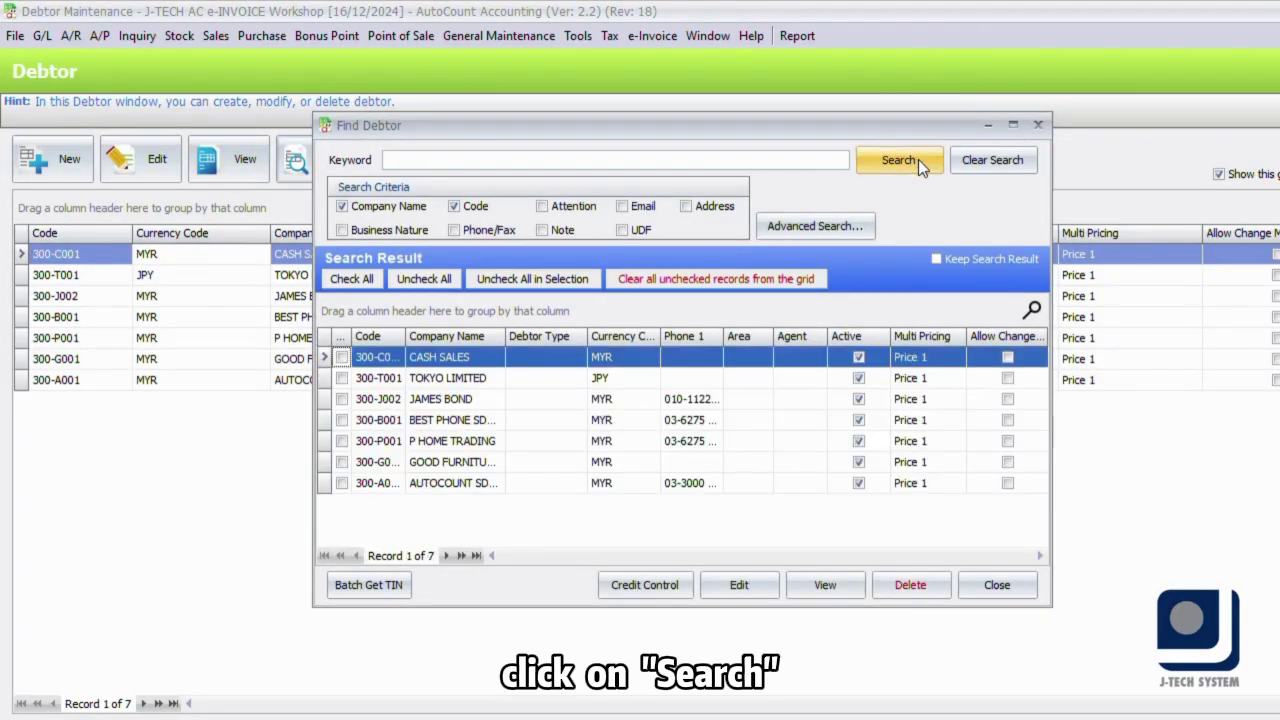
left_click(340, 281)
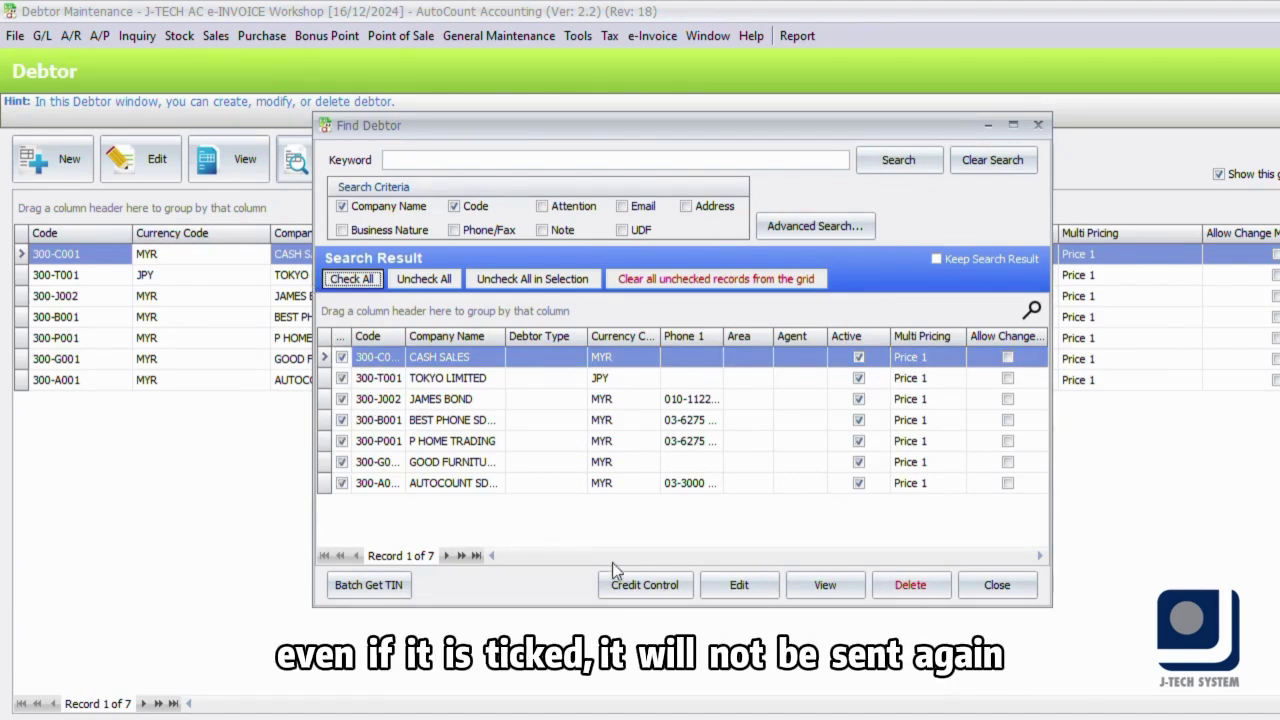
- Run Batch Get TIN on the ticked debtors, then generate and send their request links
left_click(369, 586)
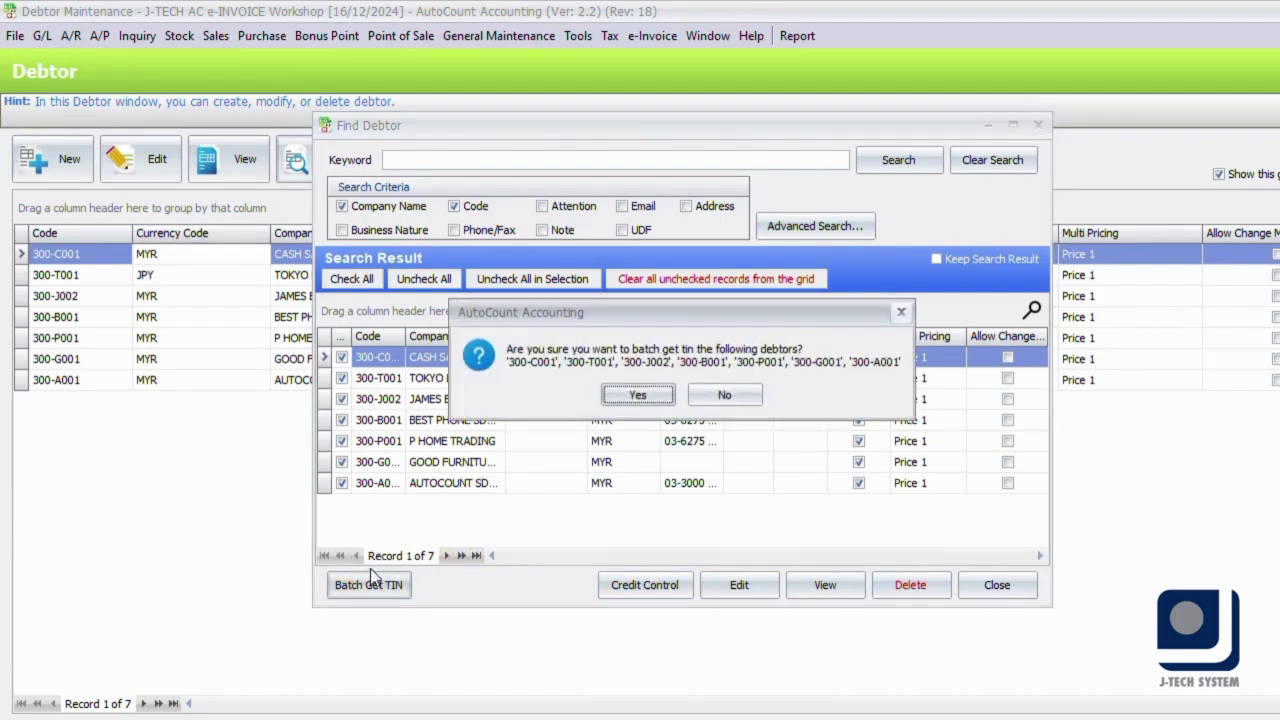
left_click(636, 396)
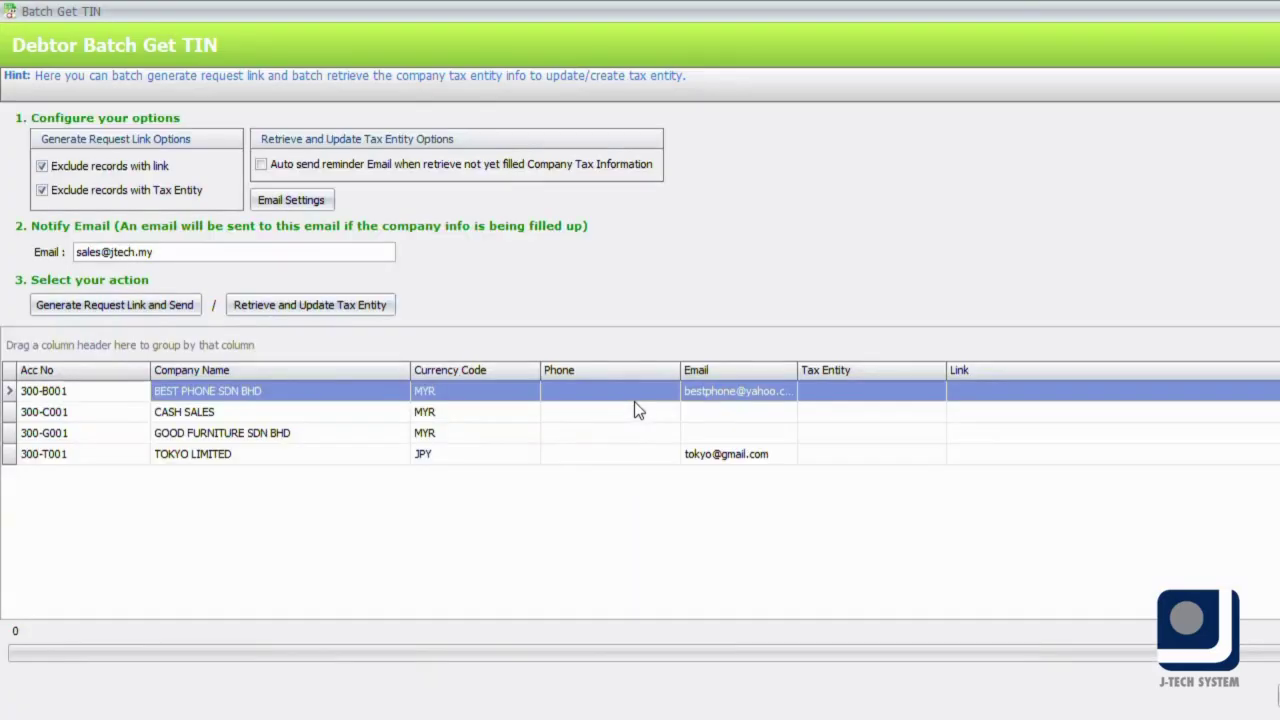
left_click(125, 302)
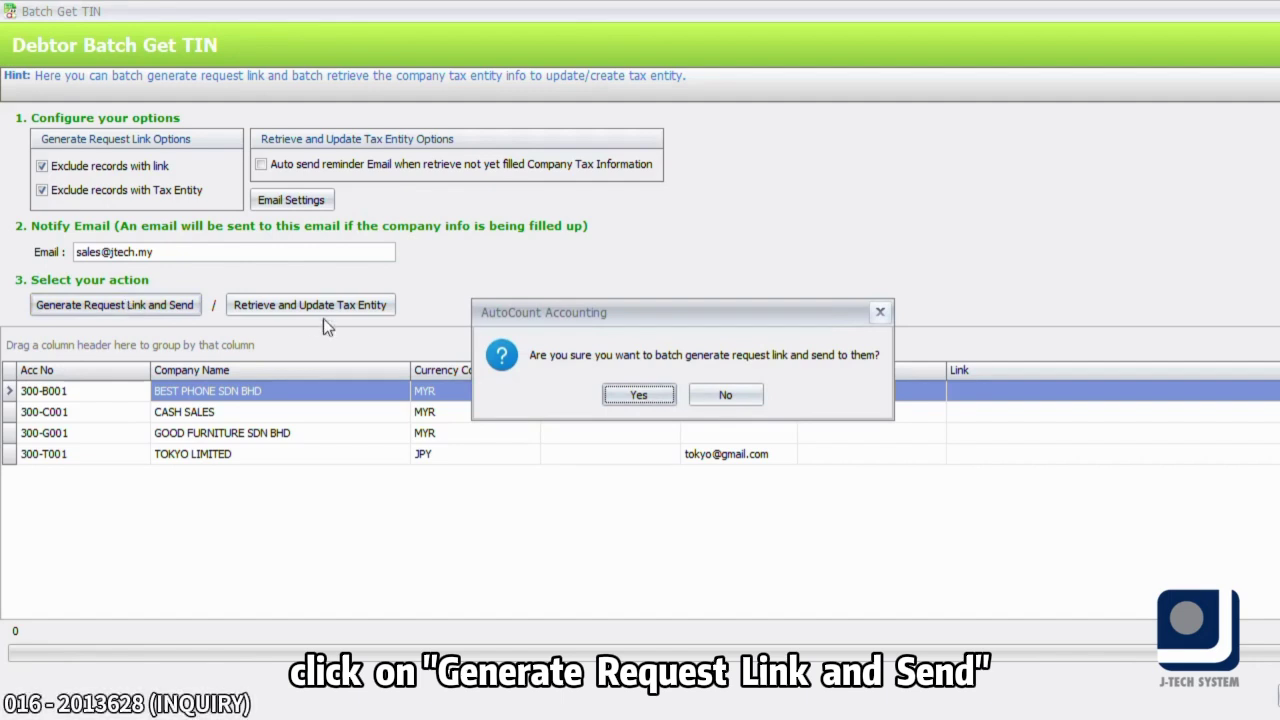
left_click(656, 393)
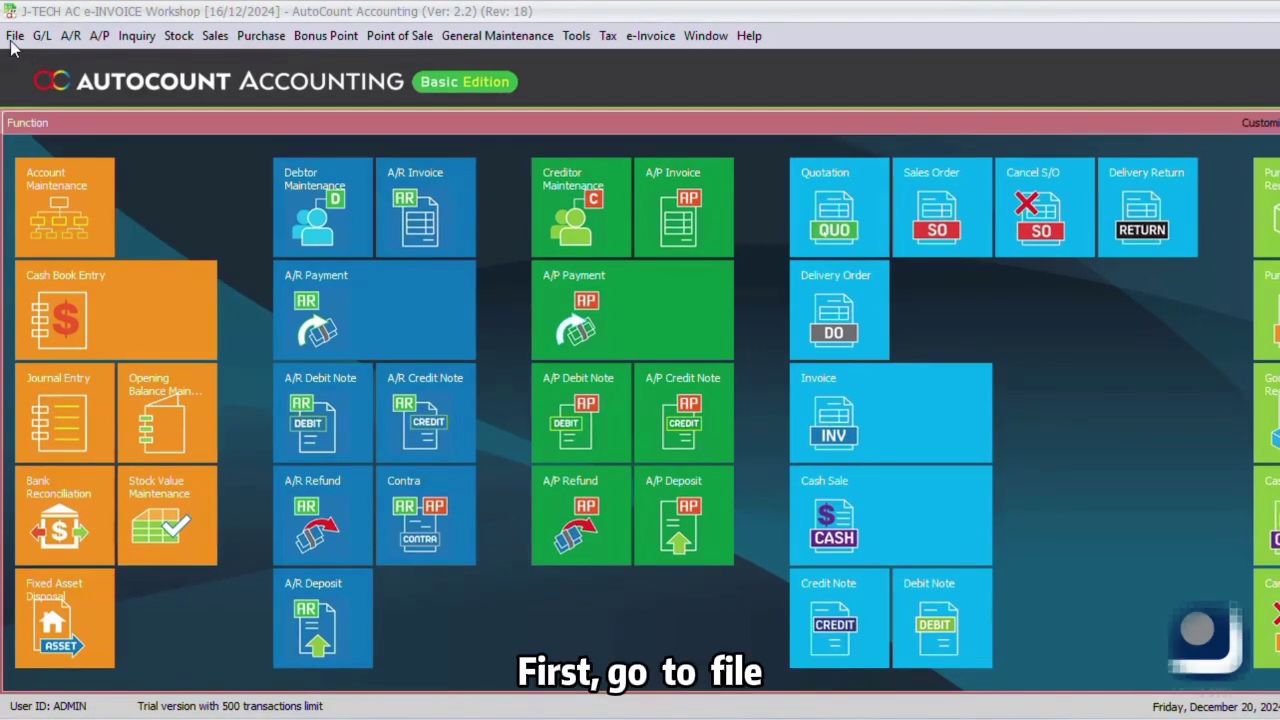
- Open Import Tax Entity from the File menu's Import From Excel options
left_click(15, 35)
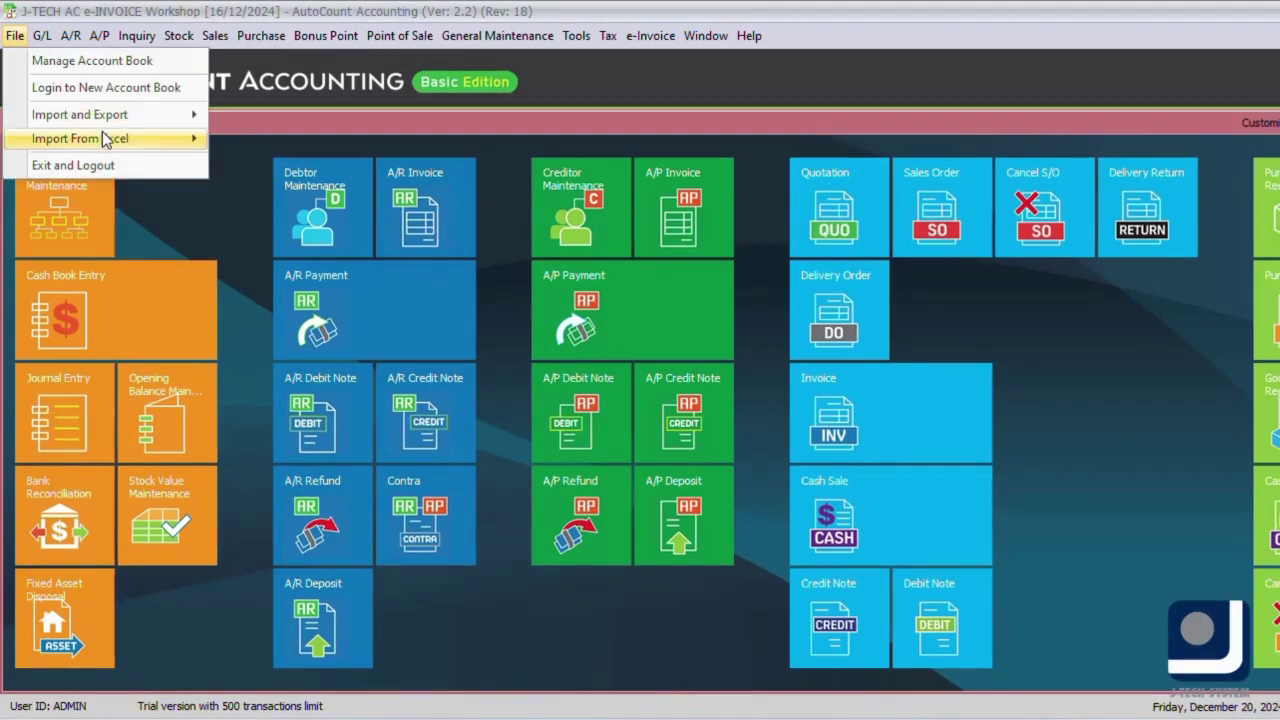
mouse_move(105, 138)
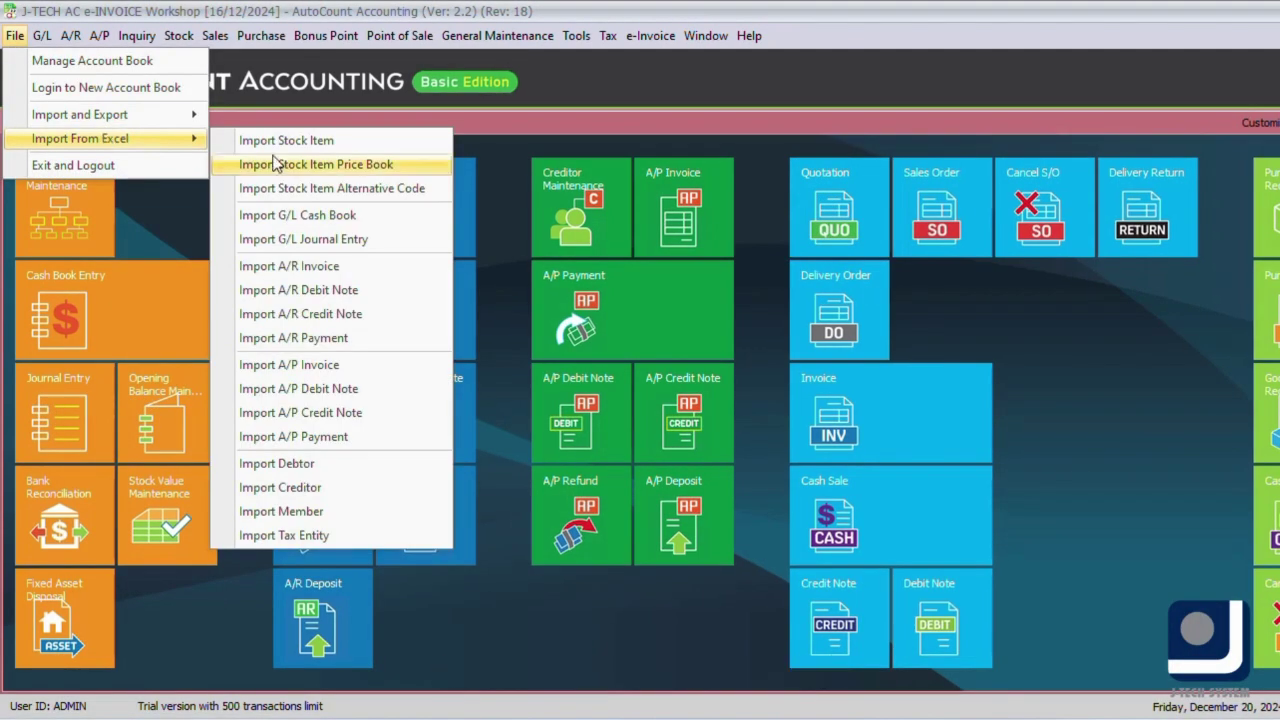
left_click(392, 545)
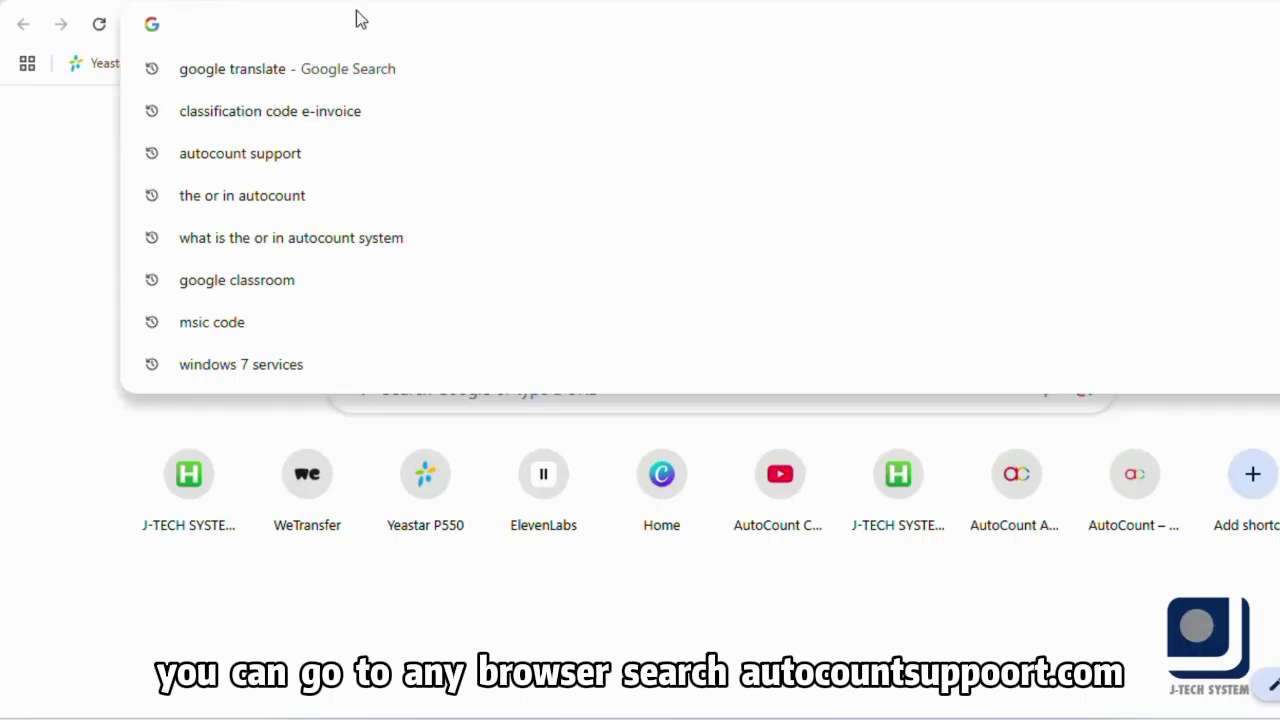
- On autocountsupport.com, open e-Invoice Guidelines & Downloads and expand the Downloads section
type("autocoun")
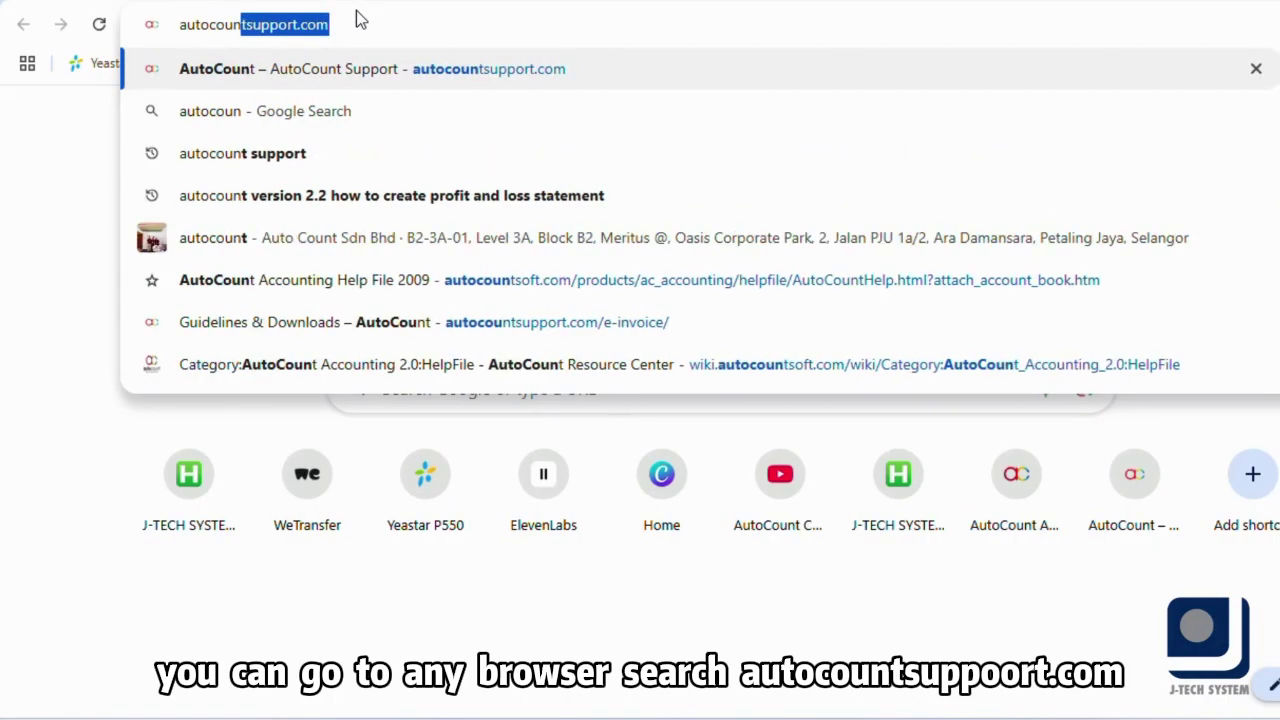
type("tsupport.com")
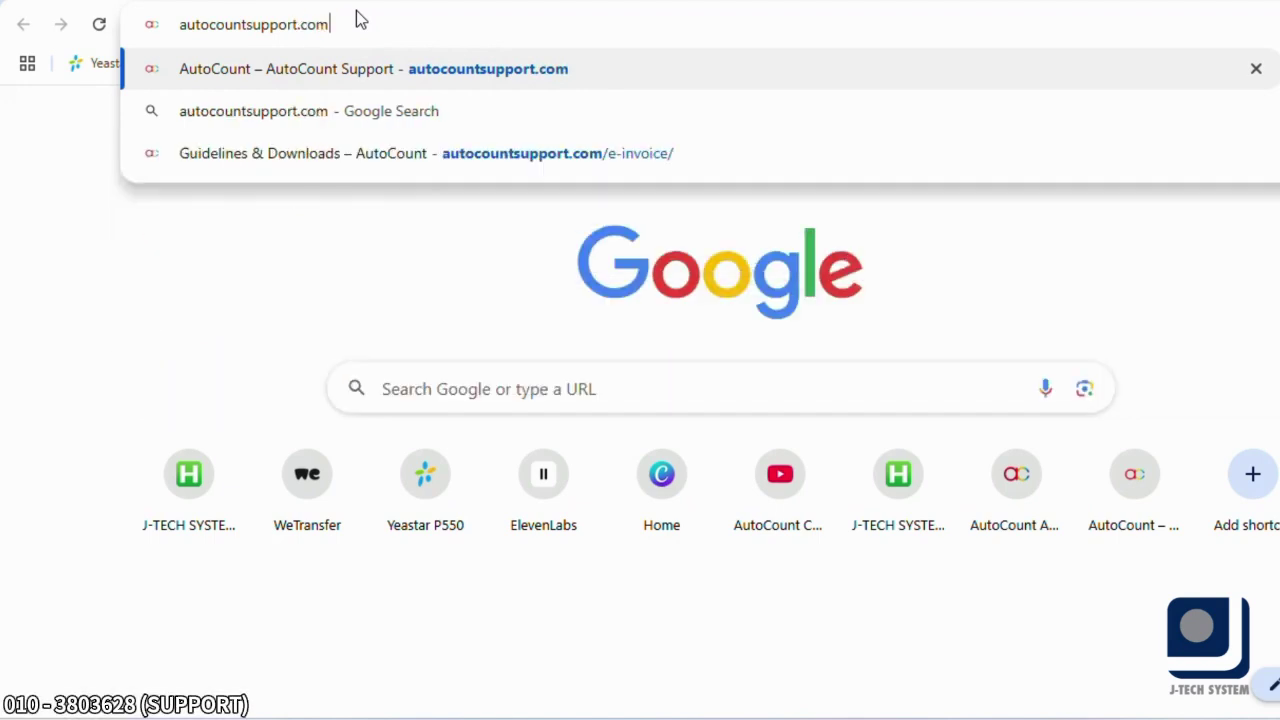
key("Return")
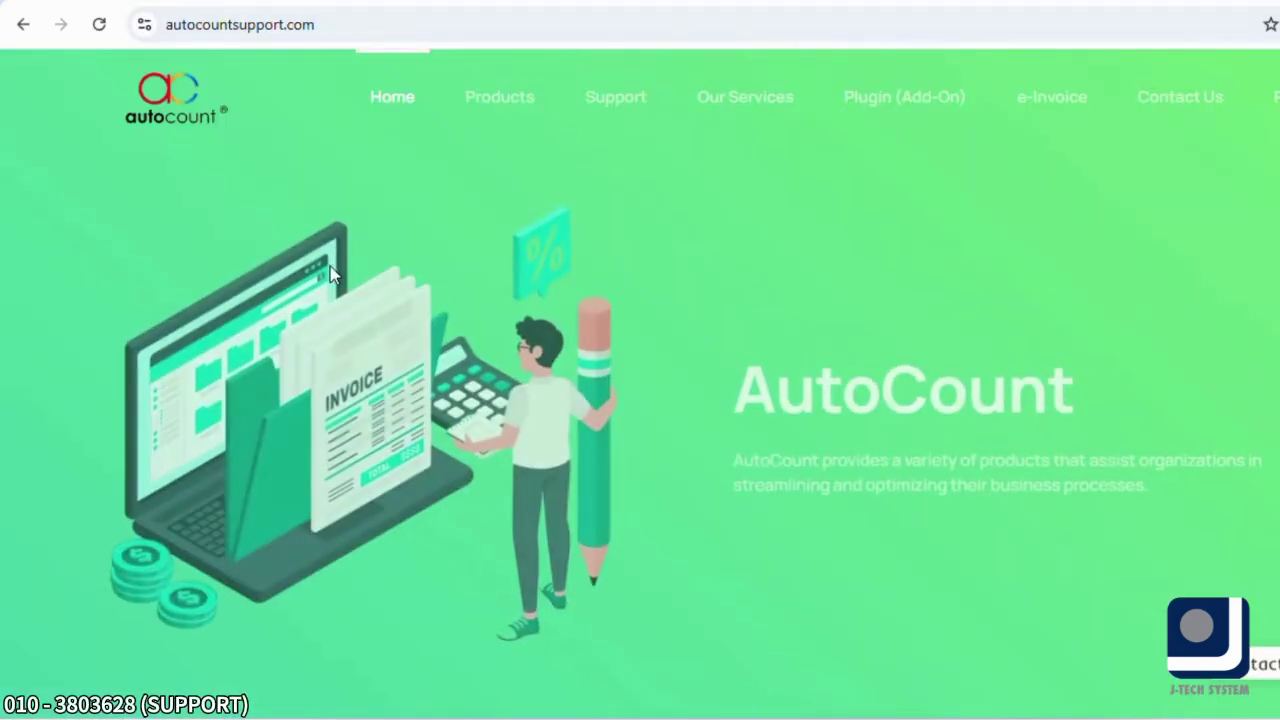
mouse_move(1033, 100)
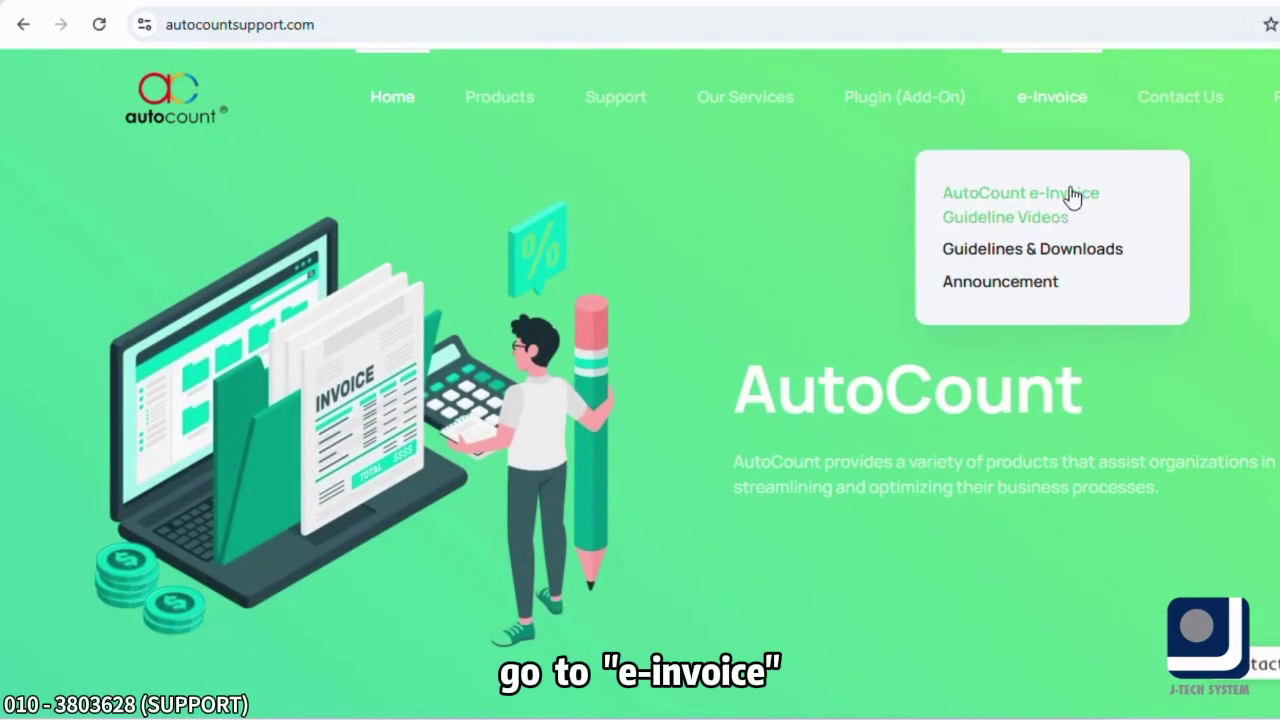
left_click(1066, 250)
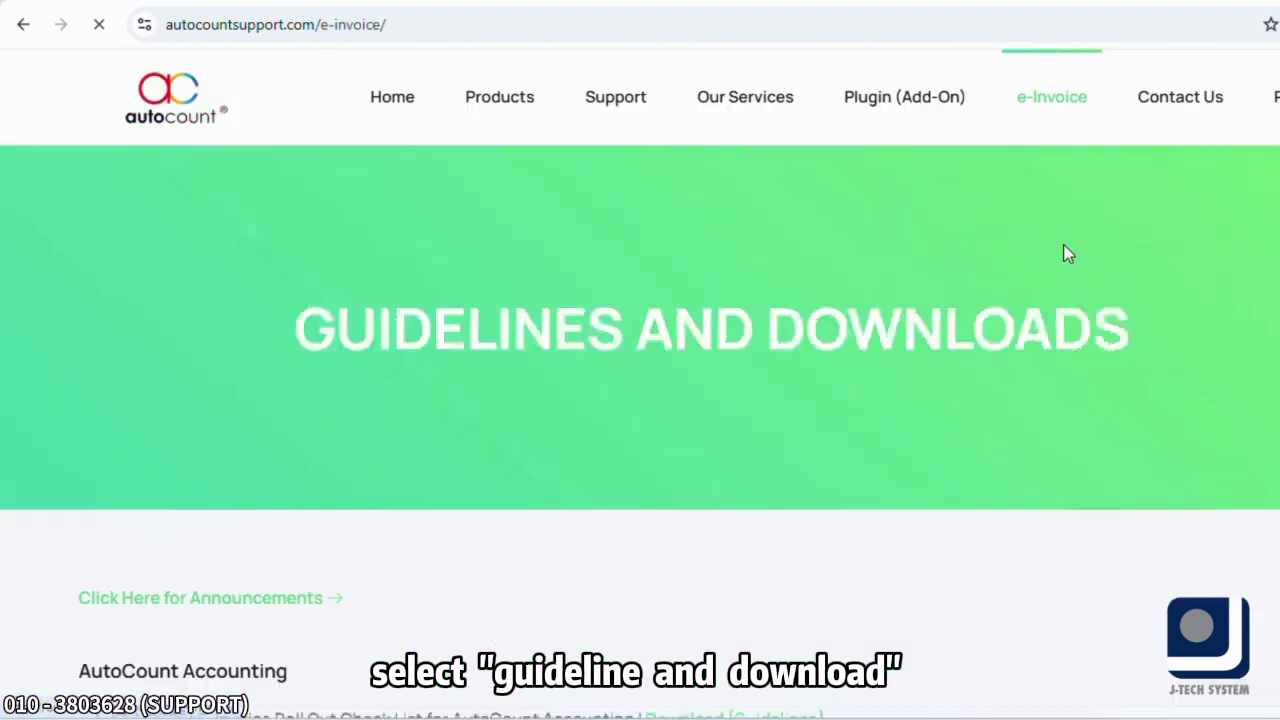
scroll(797, 251, "down", 5)
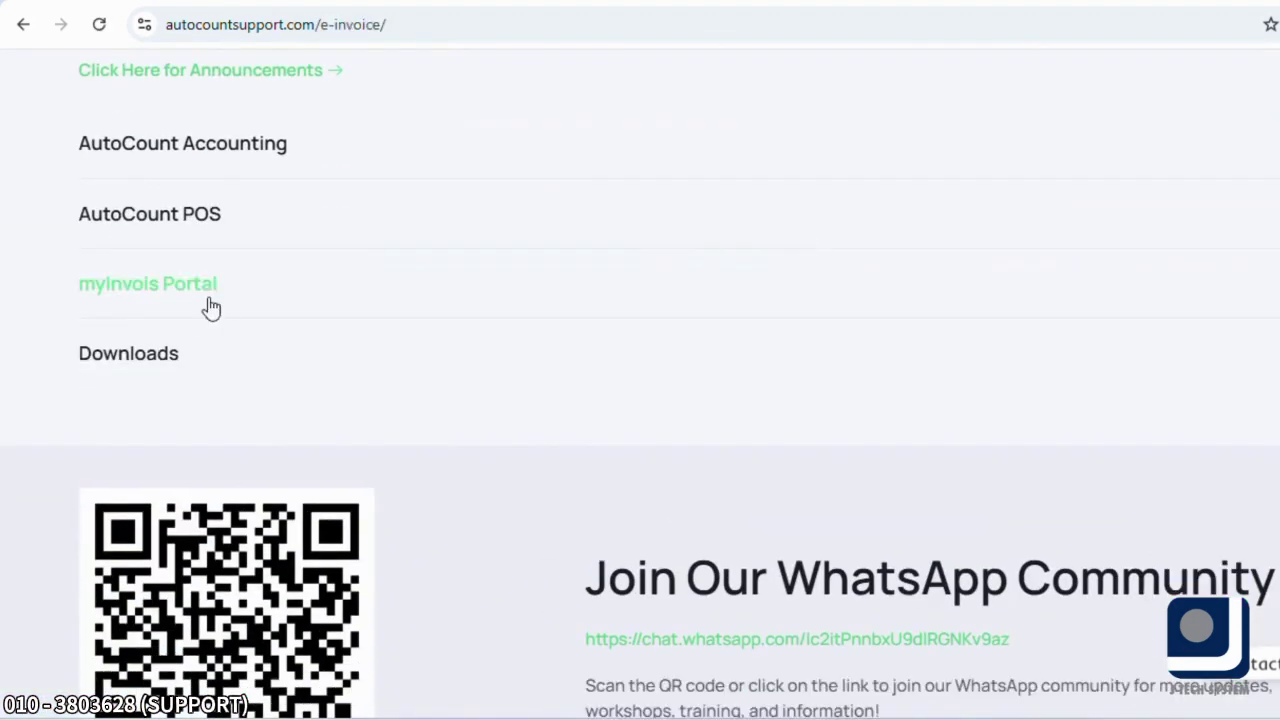
left_click(129, 360)
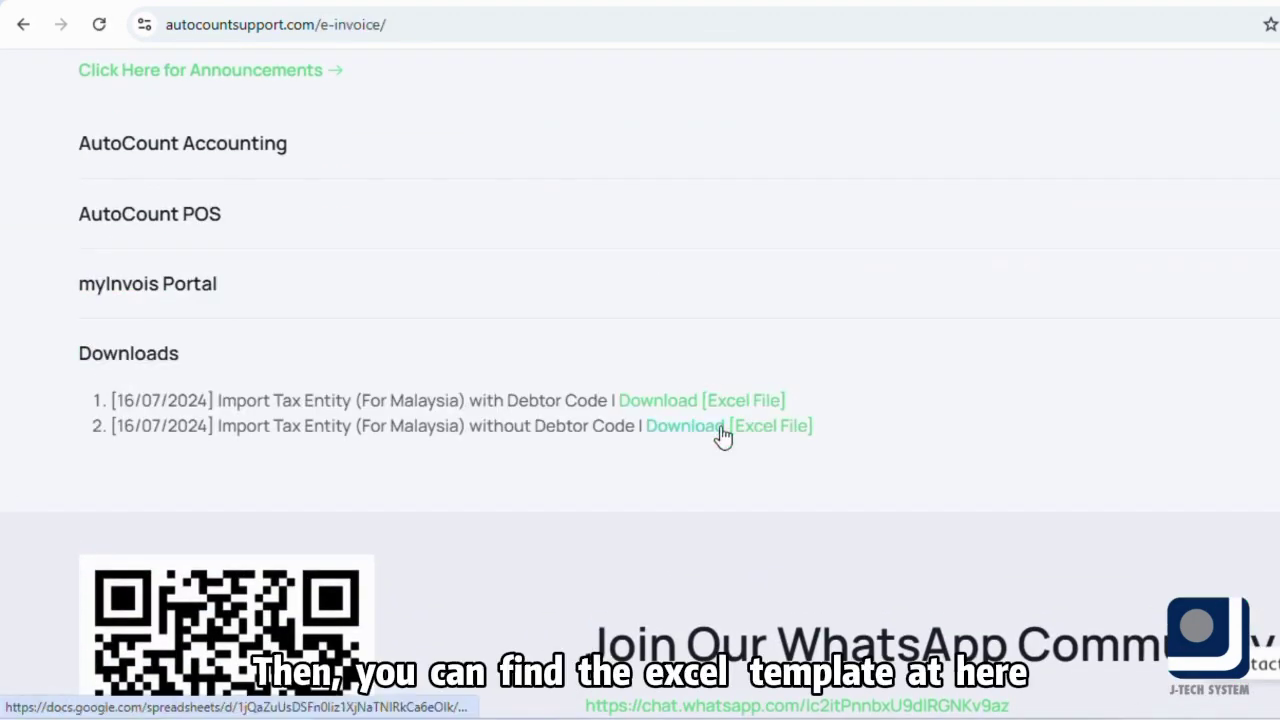